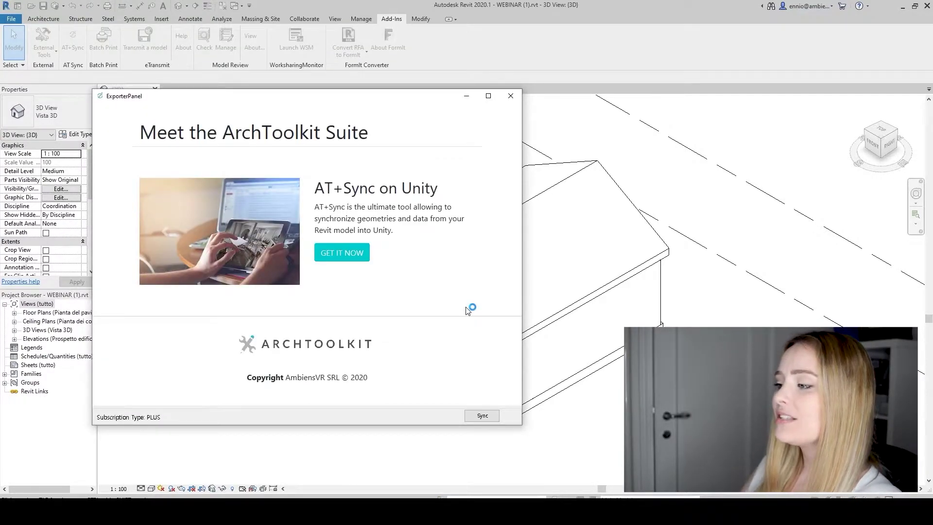
Sync the house model with the AT+Sync exporter and dismiss the finish dialog
click(482, 416)
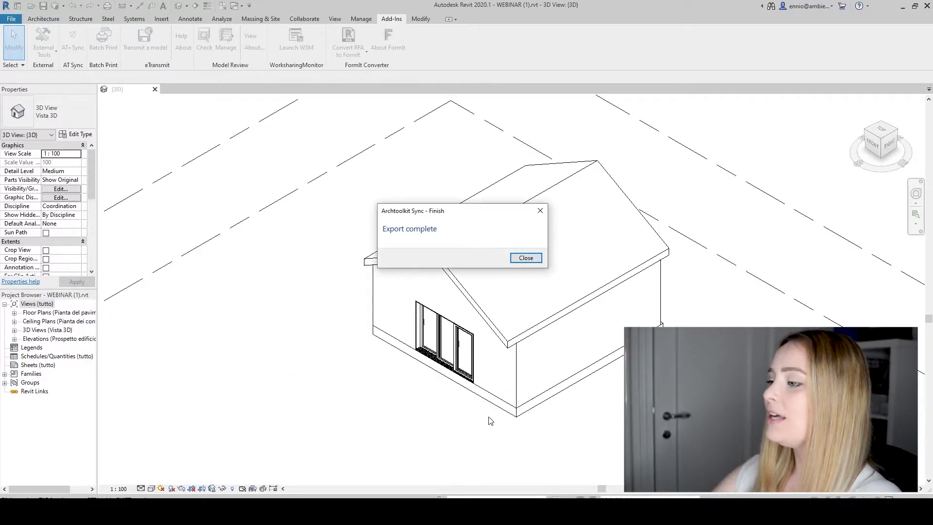
click(526, 258)
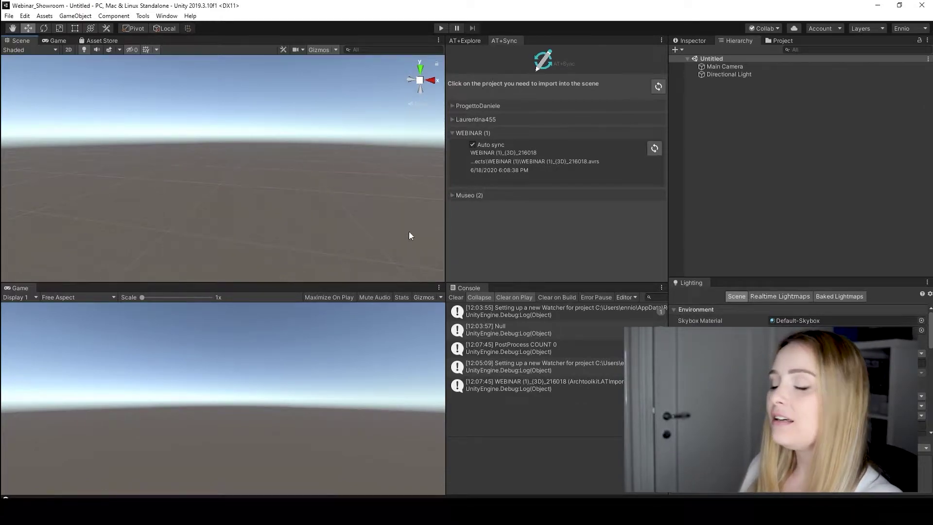
In Unity, delete the Main Camera and Directional Light from the untitled scene
click(743, 73)
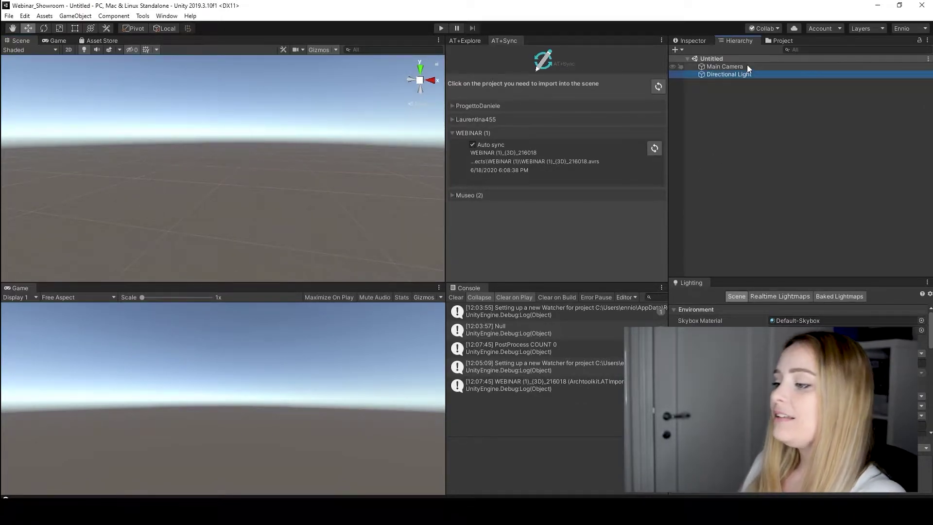
shift+click(748, 69)
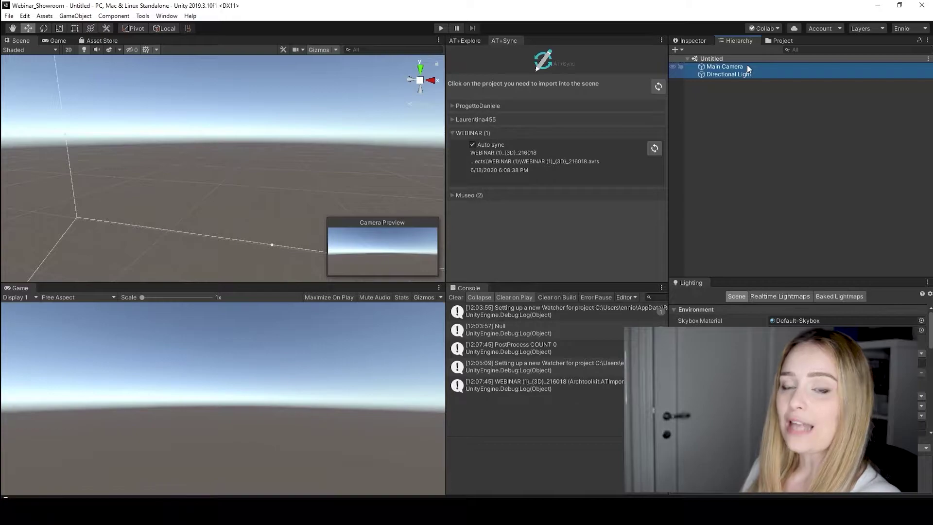
key(Delete)
key(q)
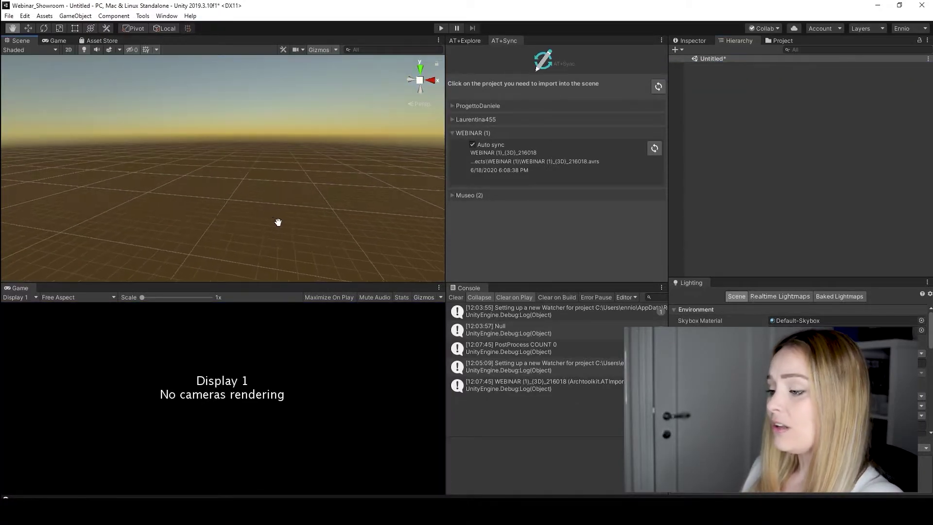
Import the WEBINAR (1) project into the scene with AT+Sync and view the house's interior
click(655, 149)
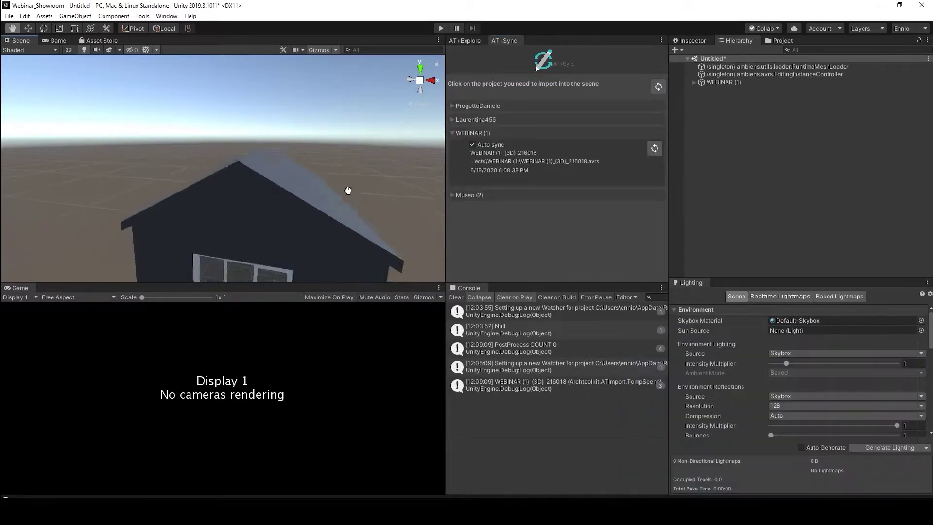
scroll(372, 154, up, 10)
alt+drag(372, 147, 294, 213)
scroll(222, 165, down, 3)
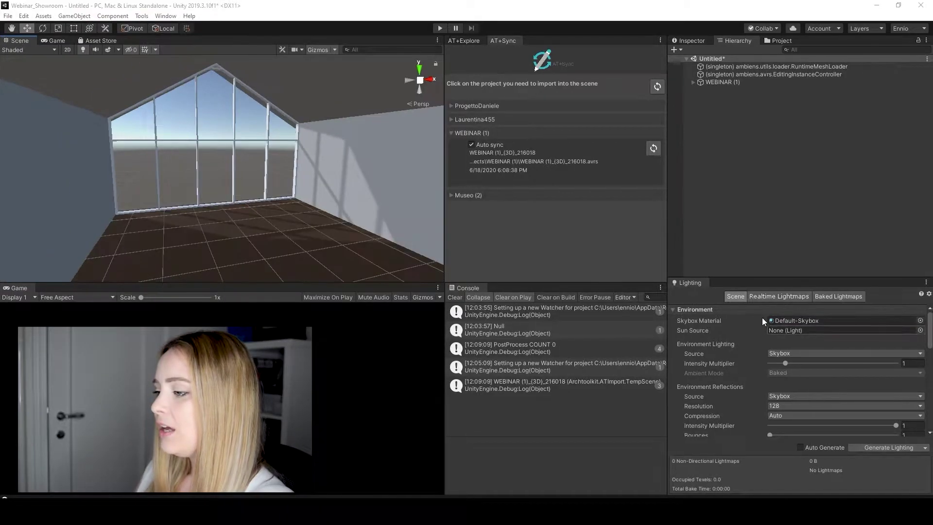
Enlarge the lighting settings area and set the light mode of the Sun under the WEBINAR (1) root to Baked
drag(754, 276, 756, 229)
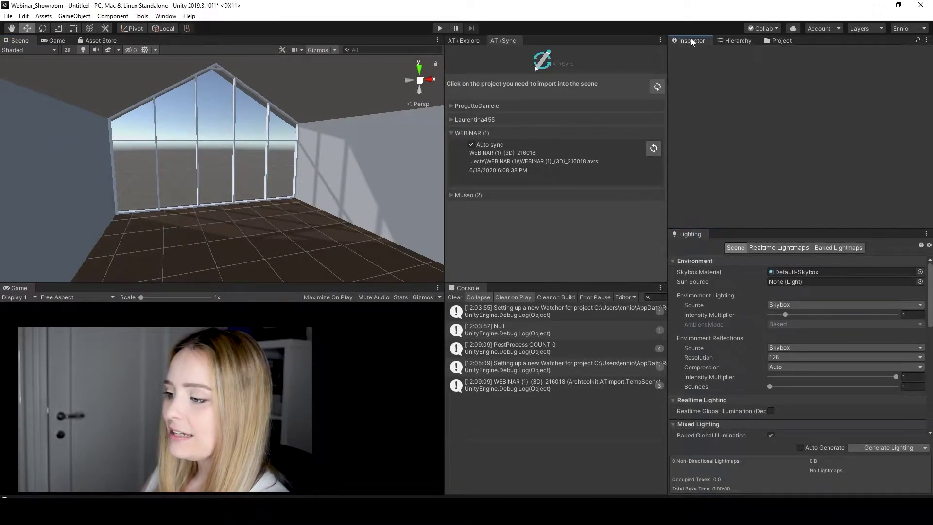
click(694, 83)
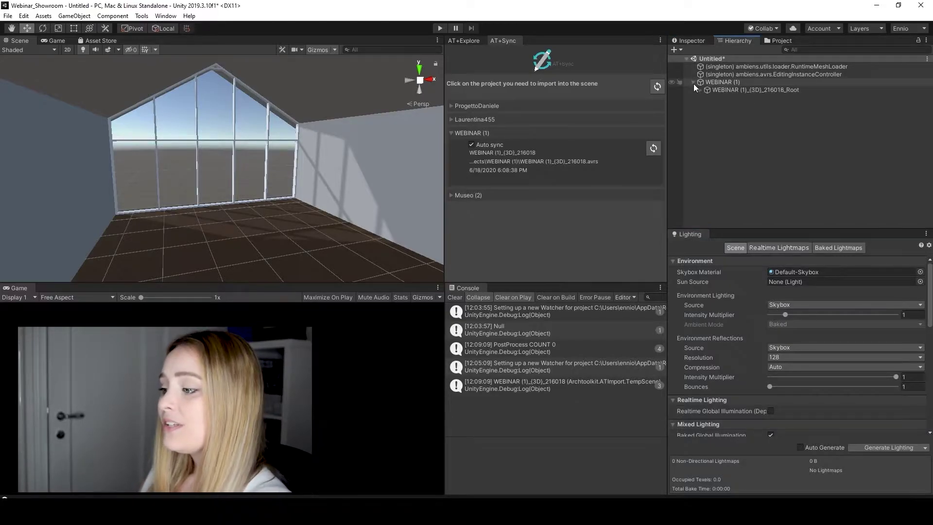
click(701, 90)
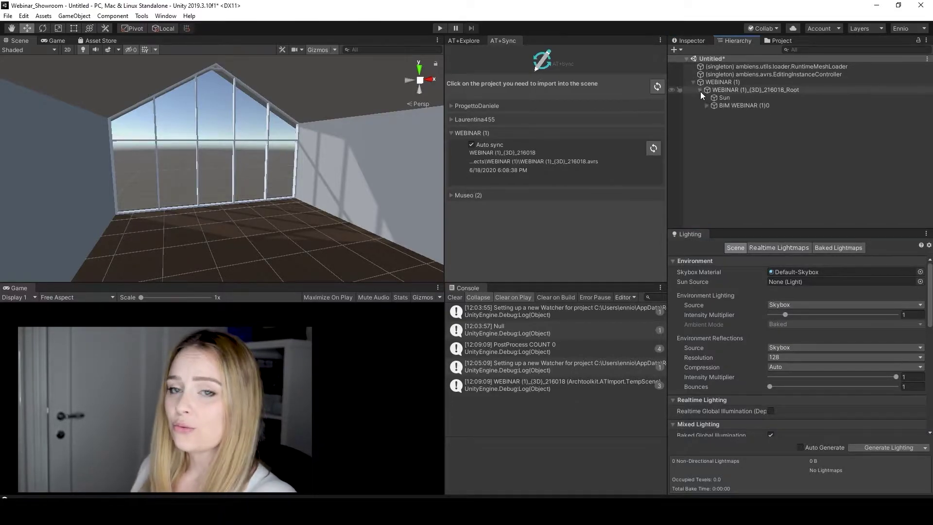
click(728, 98)
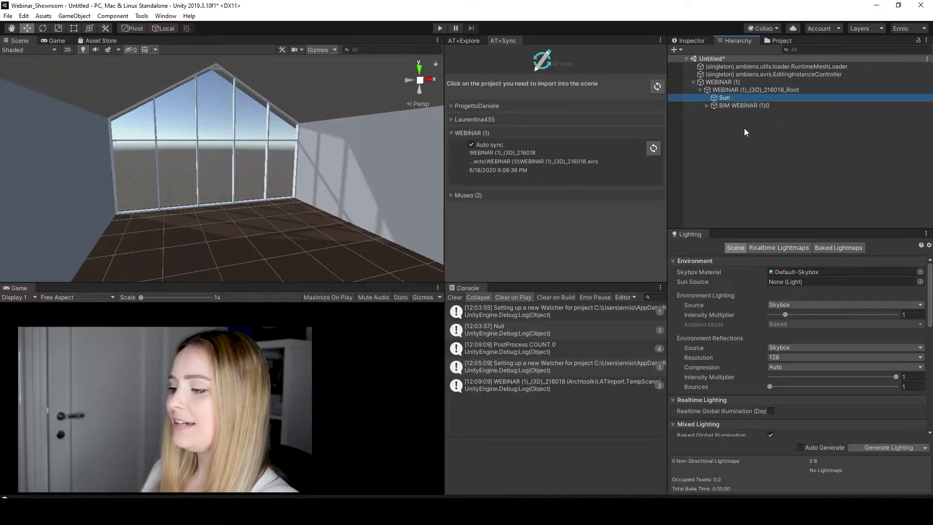
click(690, 40)
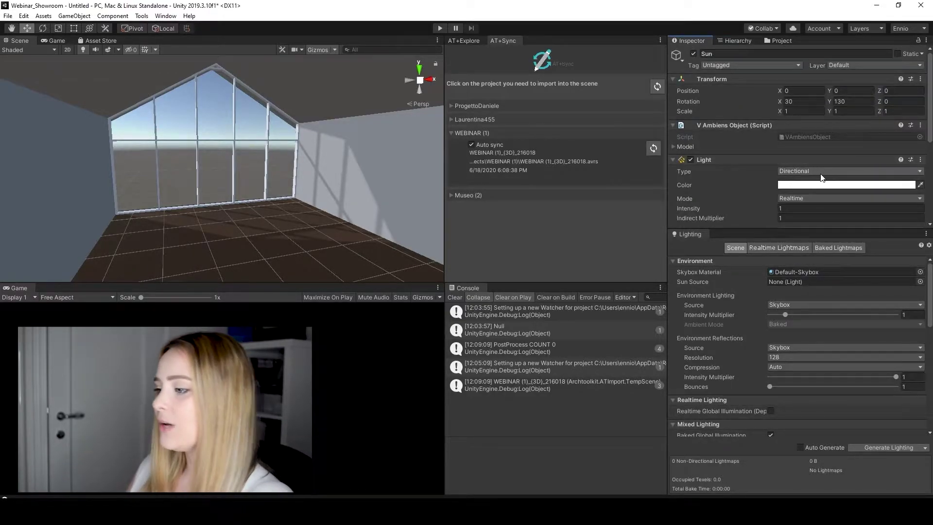
click(828, 195)
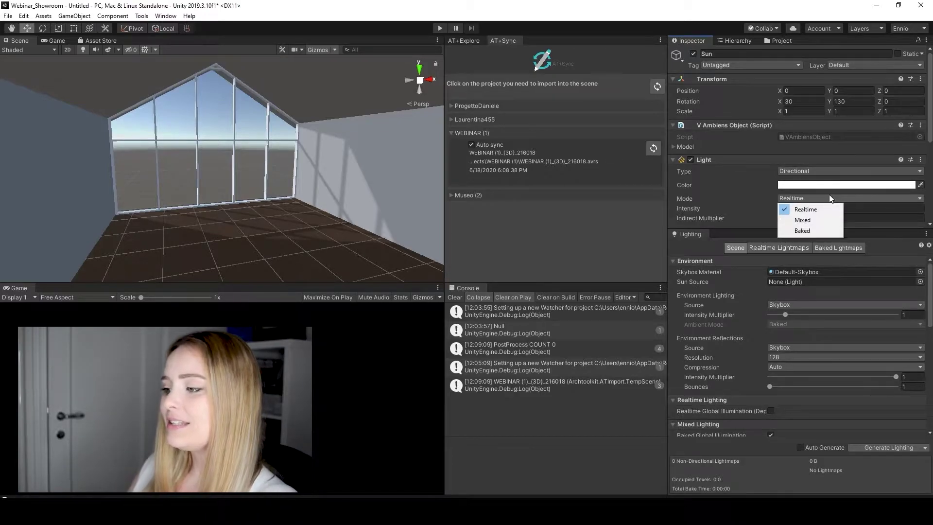
click(827, 234)
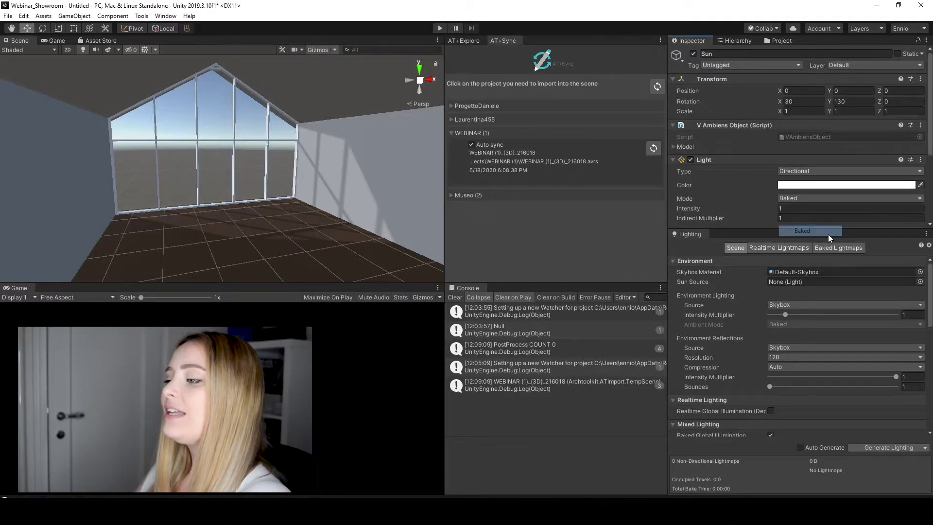
Look through the project assets and lighting settings, then examine the baked sunlight and shadows inside the room
click(780, 41)
scroll(799, 384, down, 3)
scroll(800, 384, up, 3)
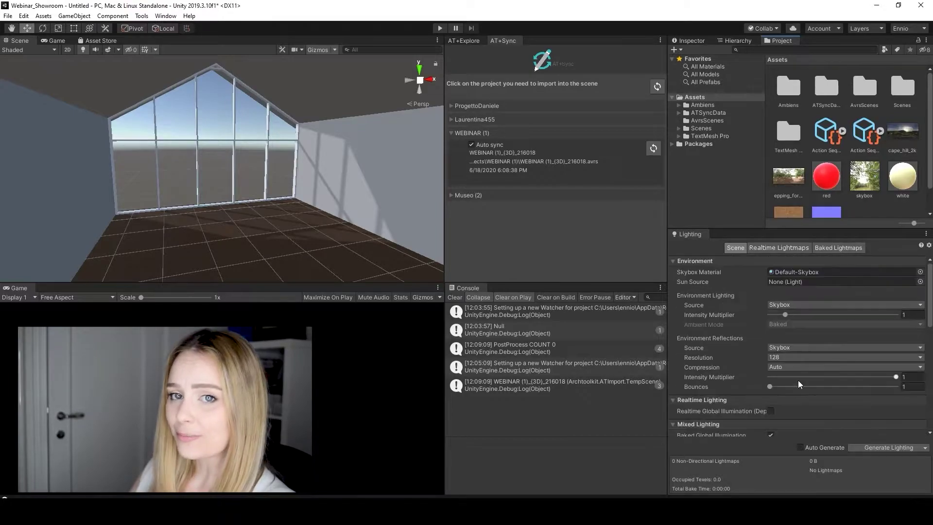
scroll(826, 340, down, 6)
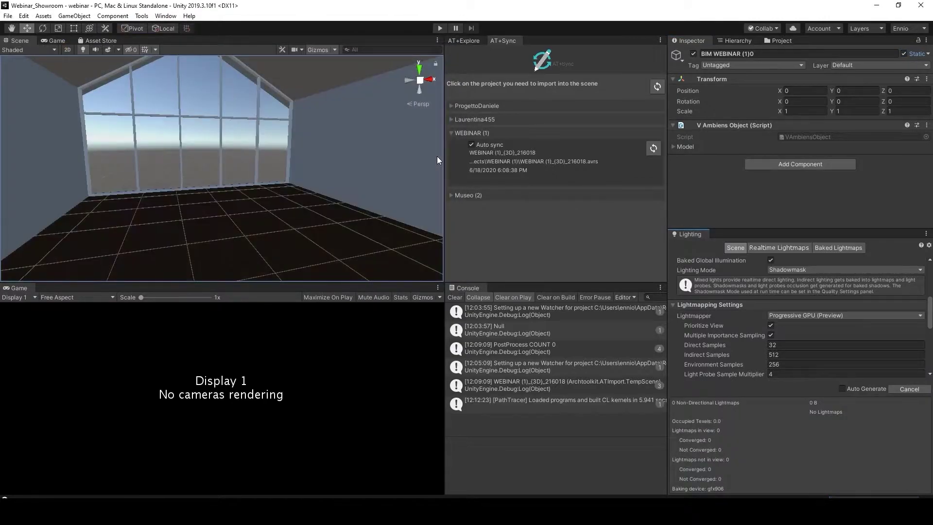
right_drag(219, 161, 214, 221)
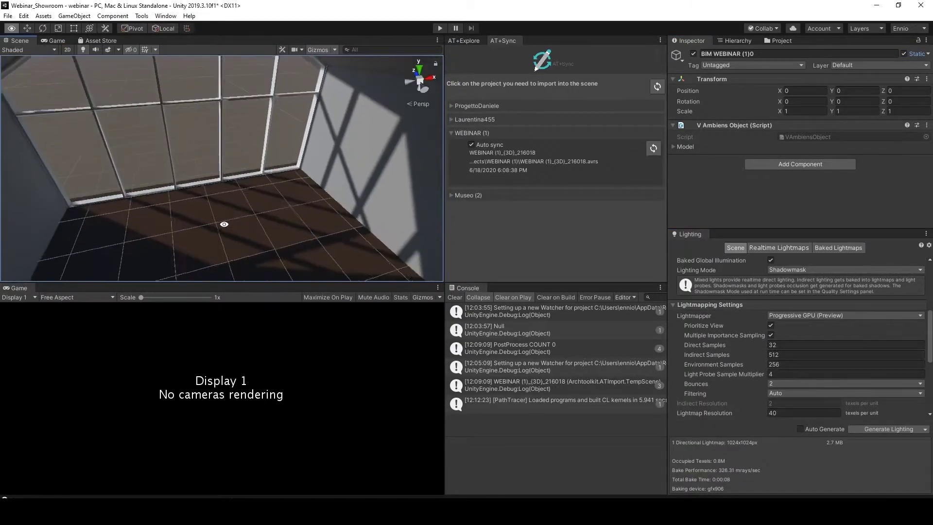
scroll(870, 369, up, 3)
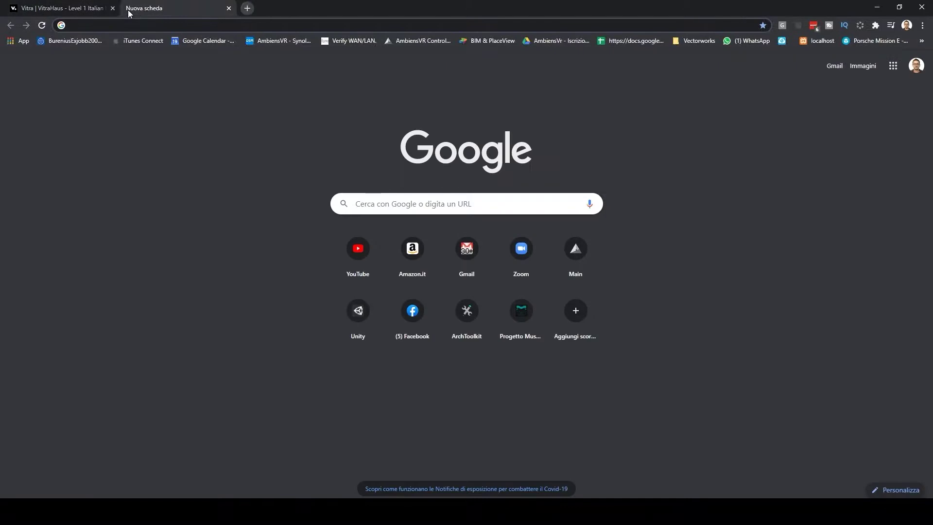
In the web browser, search for "hdri haven" and browse the HDRI Haven site's full HDRI catalogue
text(hdri haven)
key(Return)
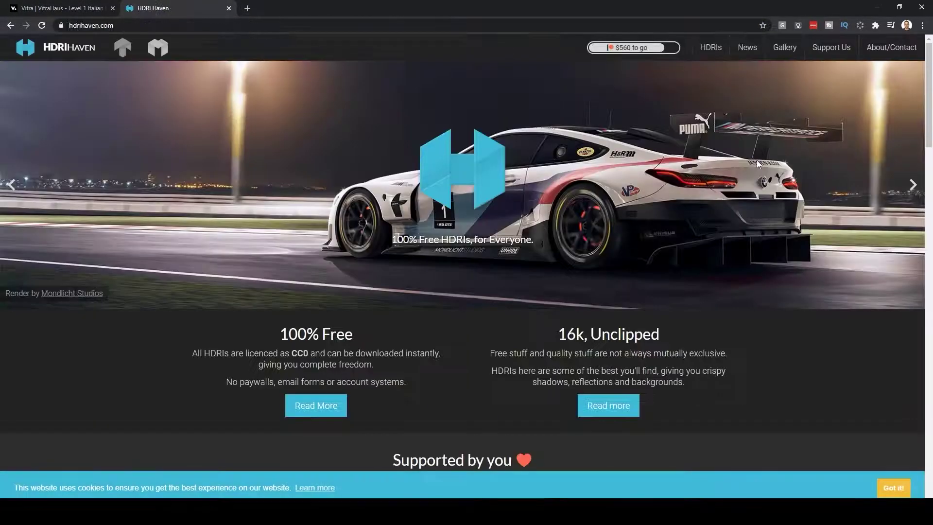
scroll(467, 243, down, 10)
click(711, 47)
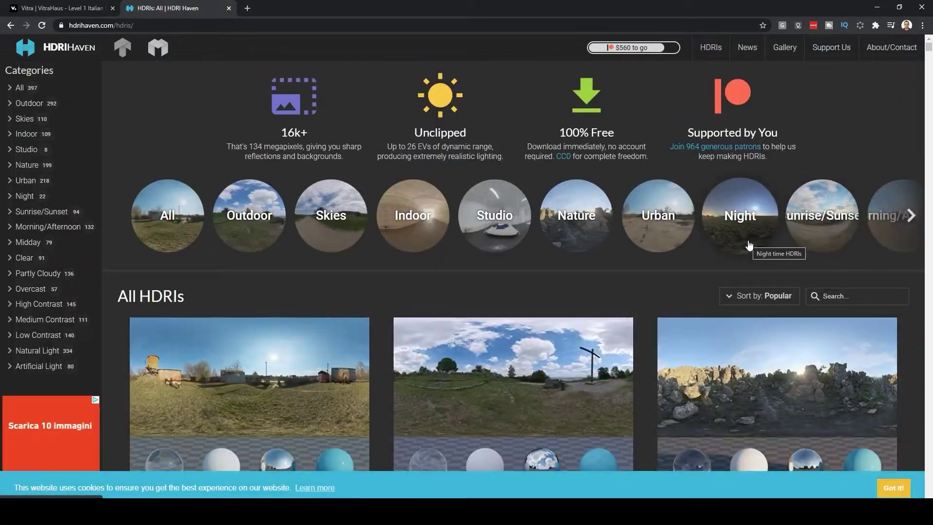
scroll(589, 256, down, 7)
scroll(589, 256, up, 11)
Search the HDRI catalogue for "forest"
click(848, 294)
text(forest)
key(Return)
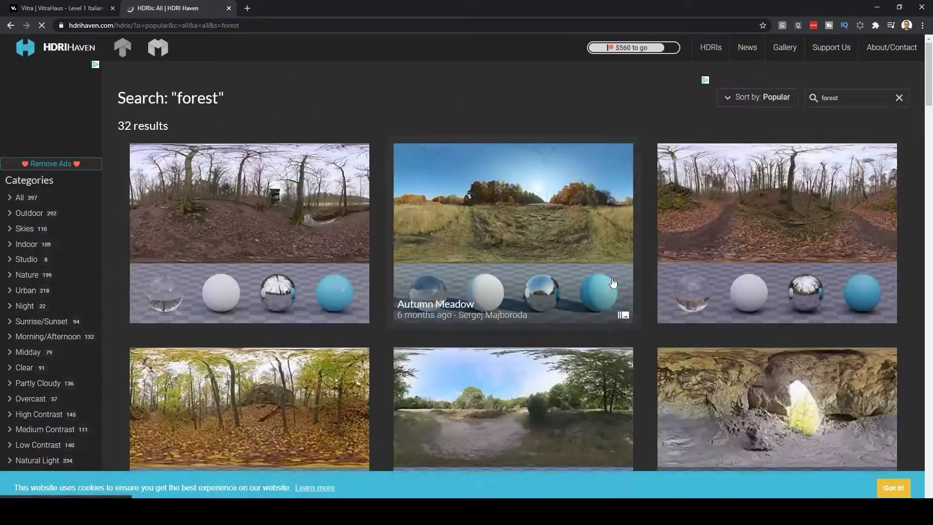
Open the Epping Forest 01 HDRI from the results and download its 2k HDR version
scroll(323, 302, down, 7)
click(323, 303)
scroll(395, 243, down, 8)
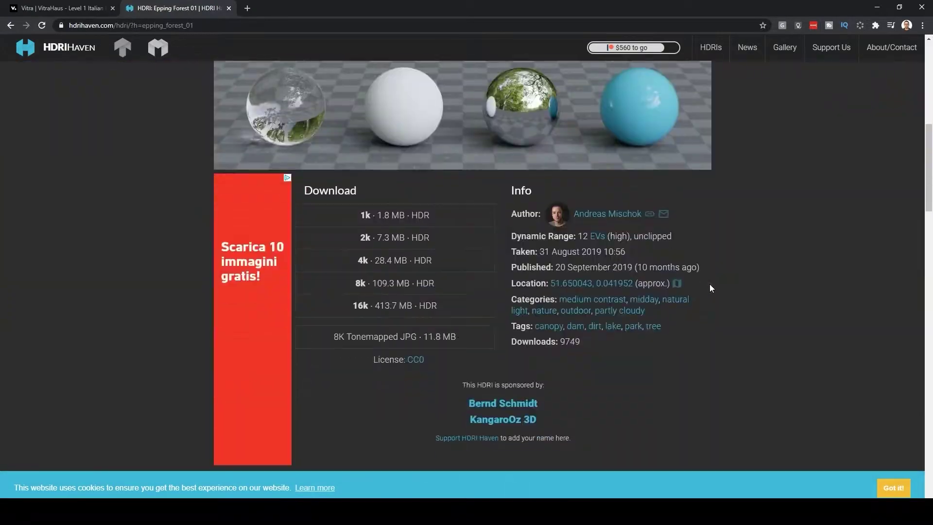
click(394, 237)
scroll(780, 246, up, 7)
scroll(780, 246, down, 1)
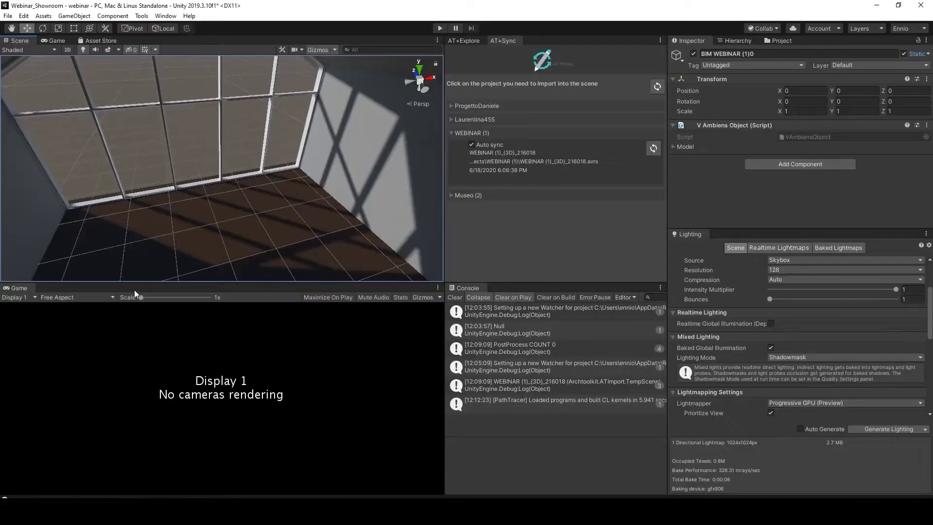
In Unity, assign the skybox material from the project assets as the scene's Skybox Material
click(780, 40)
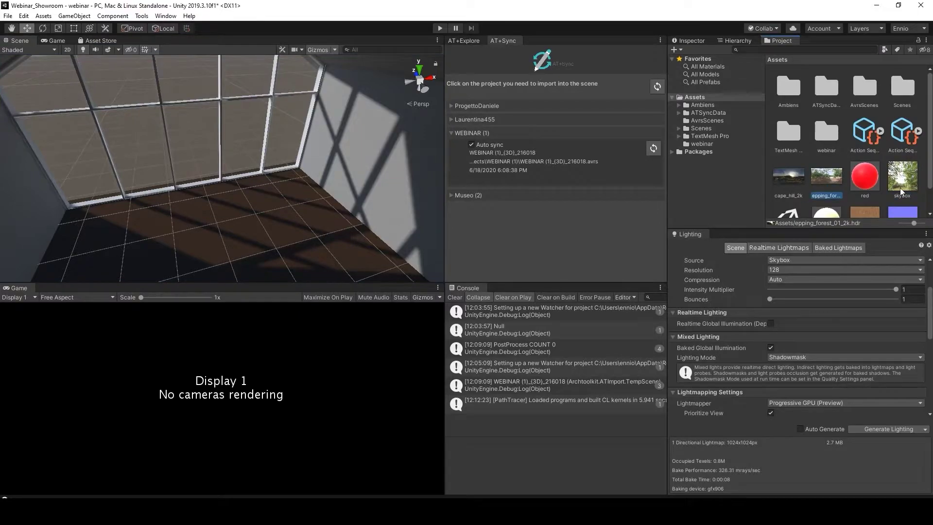
scroll(835, 284, up, 5)
drag(903, 178, 863, 273)
alt+drag(312, 236, 291, 148)
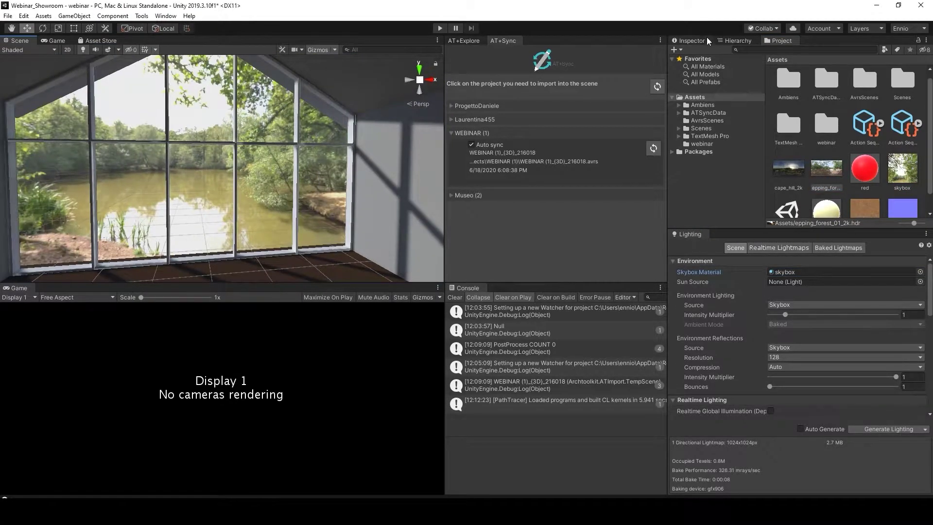
Deactivate the Sun object and reframe the view on the room's large window
click(727, 40)
click(715, 99)
click(691, 41)
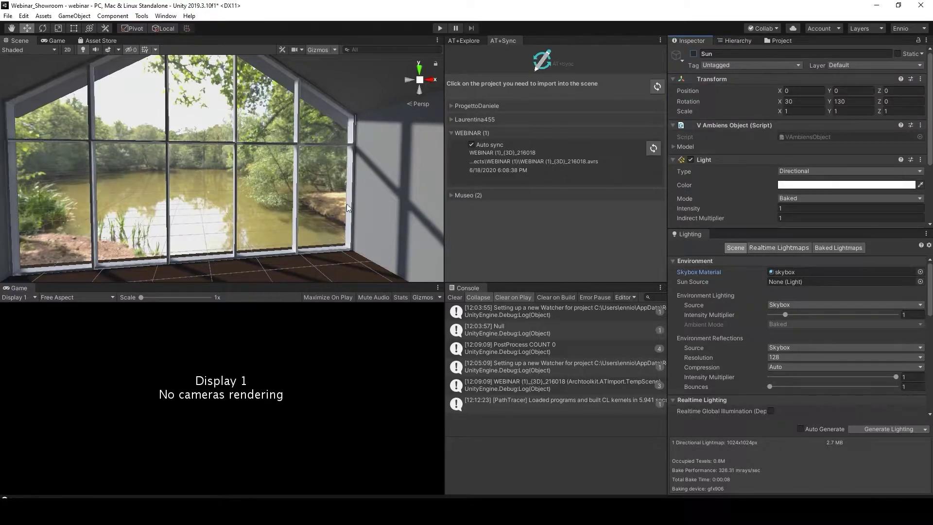
middle_drag(366, 178, 416, 175)
Inspect the skybox material, set the environment lighting's Intensity Multiplier to 2.07, and generate the lighting
click(779, 40)
click(902, 173)
click(690, 41)
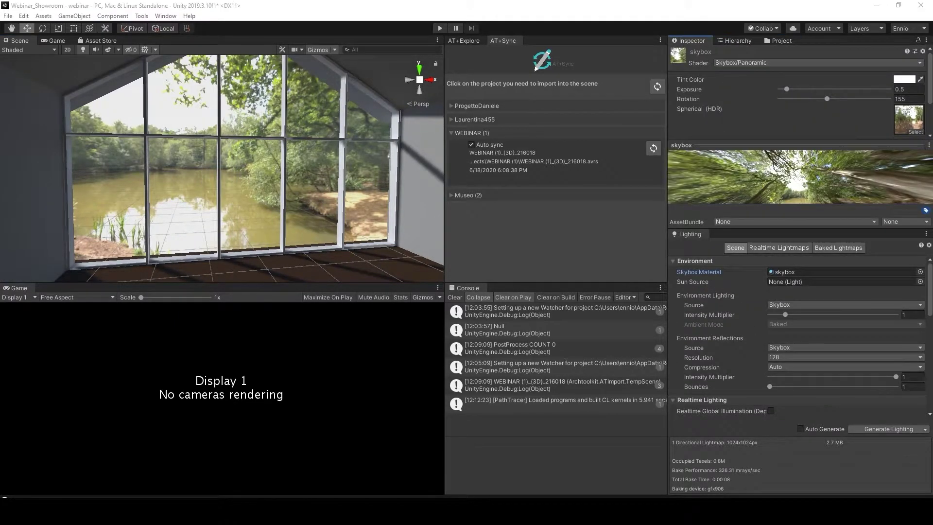
drag(797, 314, 803, 314)
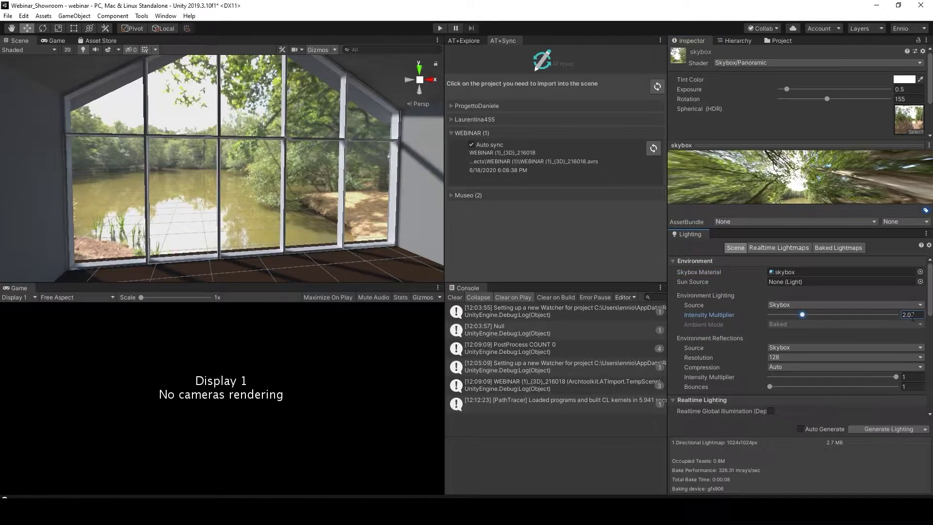
click(888, 428)
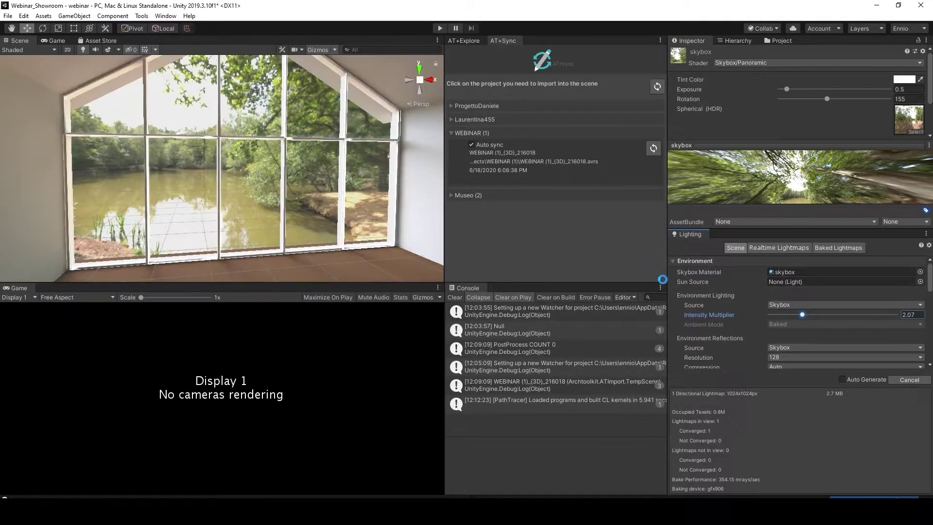
Set the Lightmap Size to 2048 in the lightmapping settings
scroll(796, 320, down, 5)
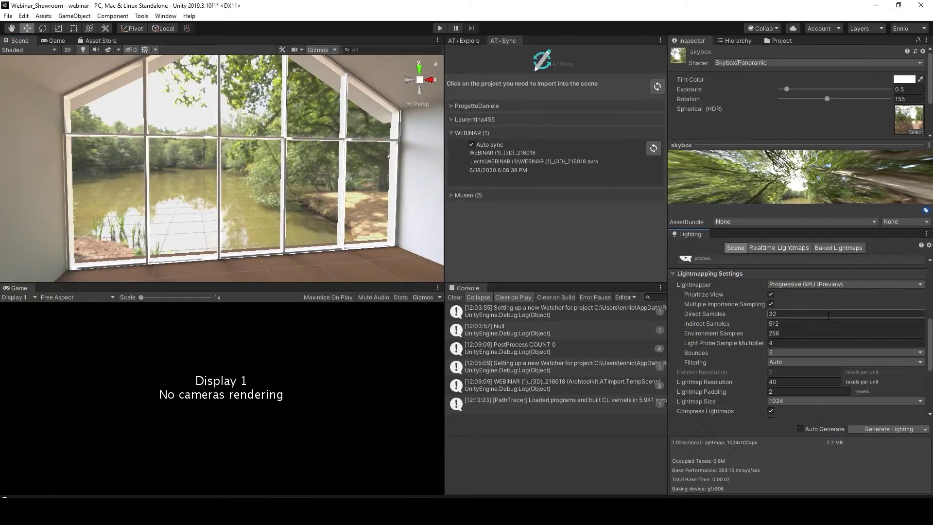
scroll(834, 366, down, 1)
click(833, 372)
click(804, 448)
scroll(825, 398, down, 1)
Set the Lightmap Parameters to Default-HighResolution and generate the lighting again
click(854, 402)
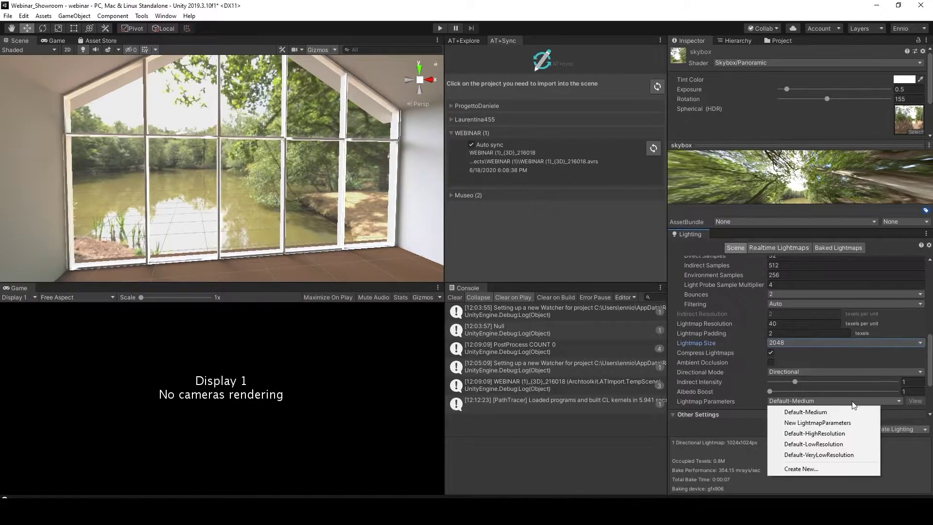
click(854, 402)
scroll(844, 314, down, 3)
click(844, 313)
click(841, 346)
click(889, 428)
Select the room's floor and set its material's albedo colour to white
right_drag(305, 145, 309, 249)
click(309, 248)
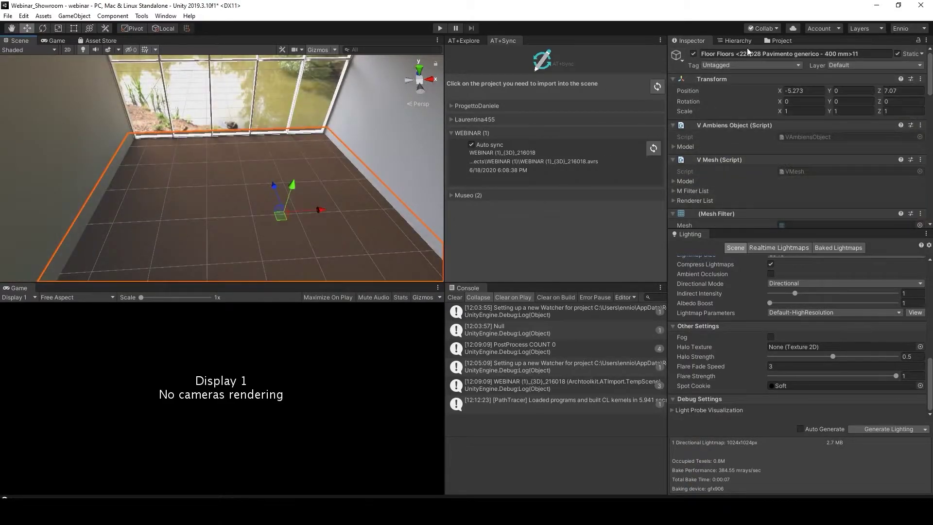
scroll(808, 142, down, 15)
click(784, 57)
drag(53, 90, 30, 61)
click(112, 12)
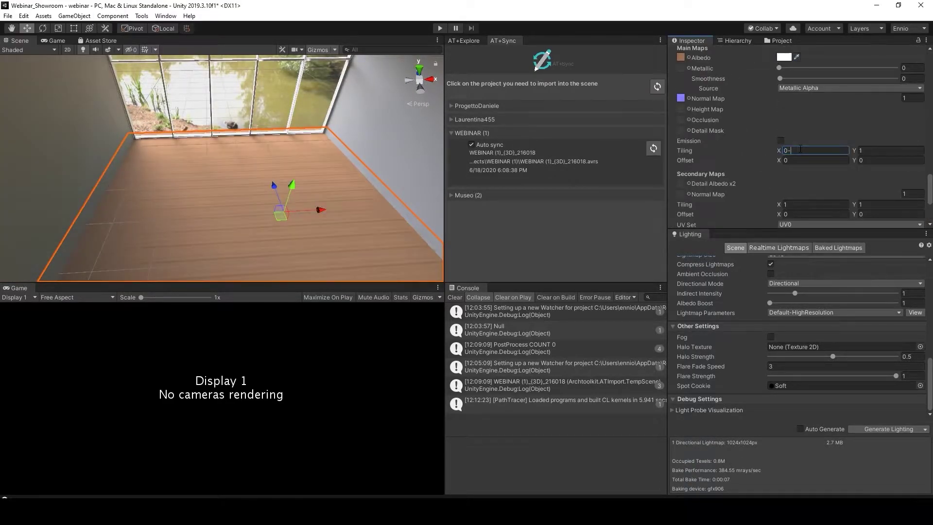
Set the floor material's Y tiling to 0.1 and give its surface slight smoothness
key(Tab)
text(0.1)
mouse_move(271, 116)
right_down()
mouse_move(228, 121)
mouse_move(258, 119)
right_up()
click(841, 79)
drag(841, 78, 811, 79)
right_drag(258, 119, 131, 109)
Save the scene and add a Reflection Probe to it
key(ctrl+s)
click(73, 16)
mouse_move(78, 81)
click(223, 126)
right_drag(265, 129, 313, 96)
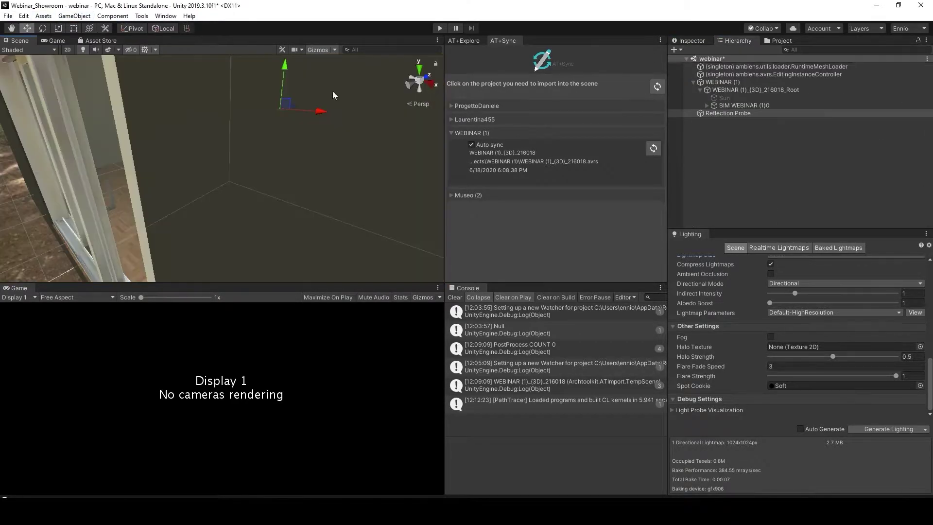
Filter the scene objects by "ref", select the Reflection Probe, and fit its bounds to one side wall, the floor and the ceiling
click(429, 83)
click(417, 88)
middle_drag(389, 116, 380, 136)
click(826, 50)
text(ref)
click(778, 66)
click(691, 41)
click(793, 137)
drag(140, 159, 157, 159)
drag(249, 258, 250, 205)
drag(249, 59, 251, 76)
Fit the Reflection Probe's bounds to the room's other two walls in the perpendicular view, then return to perspective
click(429, 80)
drag(89, 140, 120, 141)
drag(293, 140, 282, 140)
click(438, 49)
click(419, 79)
right_drag(292, 124, 349, 136)
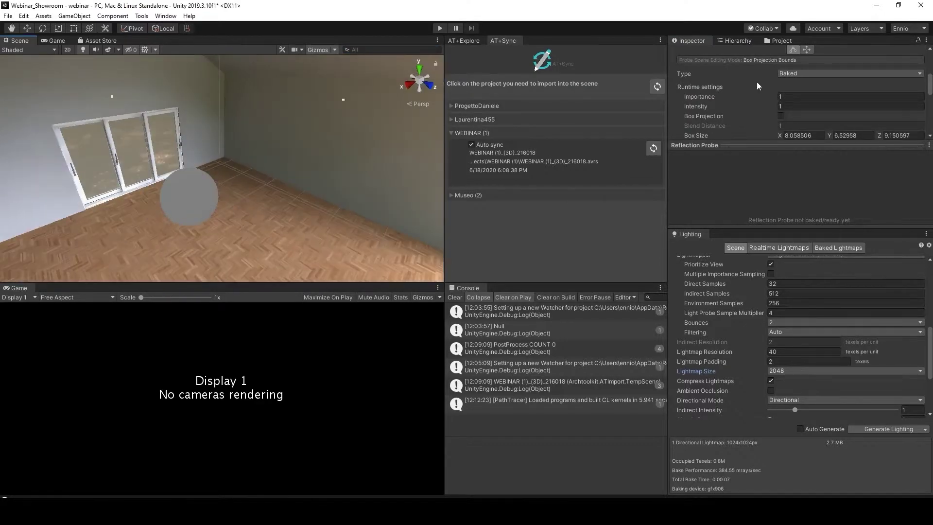
Enable Box Projection on the Reflection Probe and bake it
click(781, 116)
scroll(806, 111, down, 10)
click(813, 107)
Select the parquet floor and slightly lower its material's smoothness
alt+drag(160, 161, 330, 223)
click(333, 236)
scroll(806, 145, down, 10)
mouse_move(837, 192)
mouse_down()
mouse_move(885, 192)
mouse_move(825, 192)
mouse_up()
alt+drag(112, 175, 322, 153)
Set the Sun light's Y rotation to 130 and regenerate the baked lighting
click(738, 40)
click(706, 97)
click(692, 41)
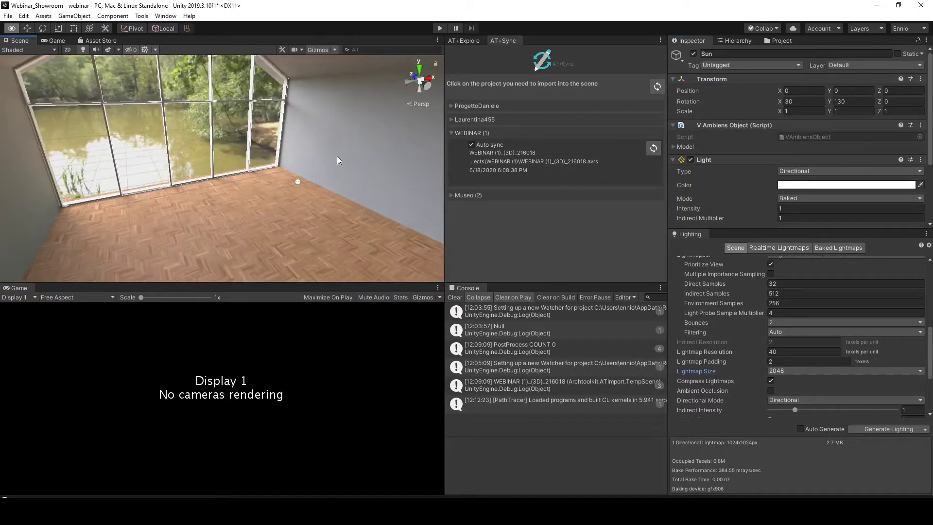
click(888, 429)
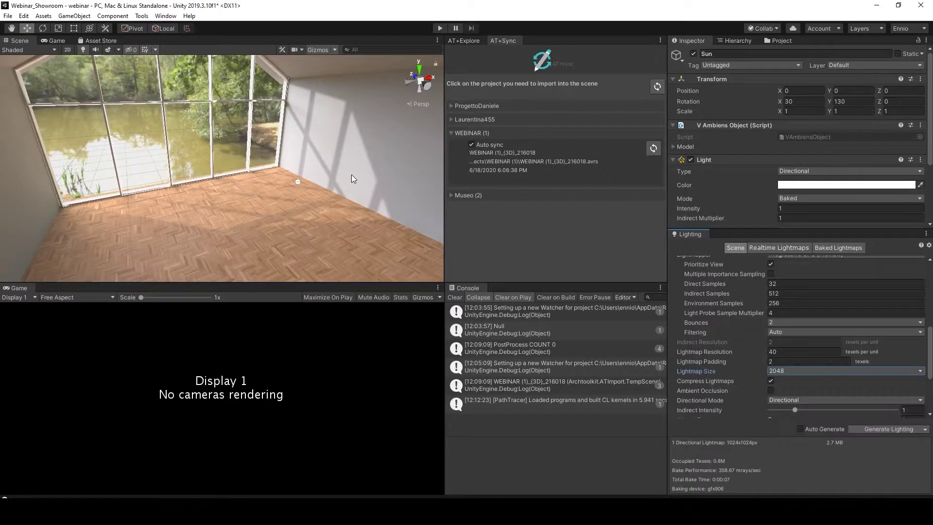
Change the static flags of the gabled window wall's frame parts and regenerate the baked lighting
scroll(352, 175, up, 3)
middle_drag(352, 175, 339, 209)
alt+drag(339, 213, 160, 199)
click(127, 196)
click(911, 54)
click(855, 90)
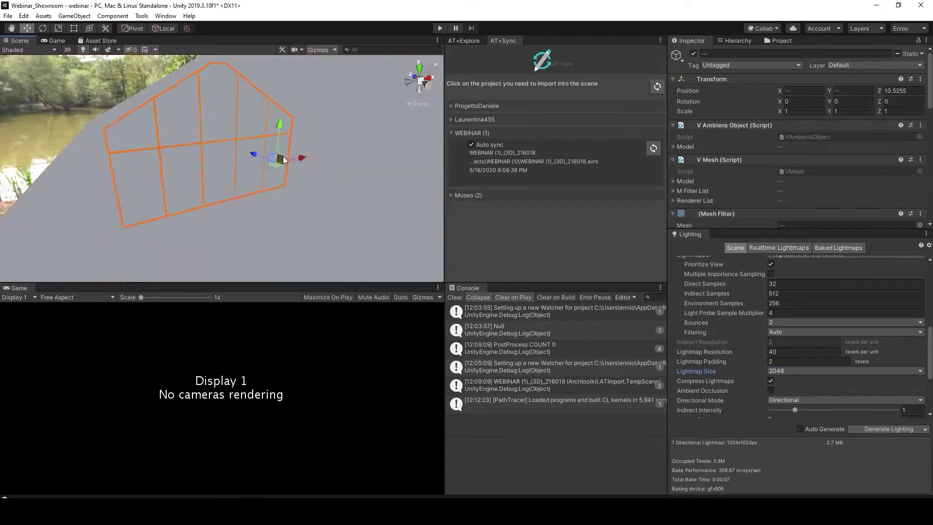
click(883, 428)
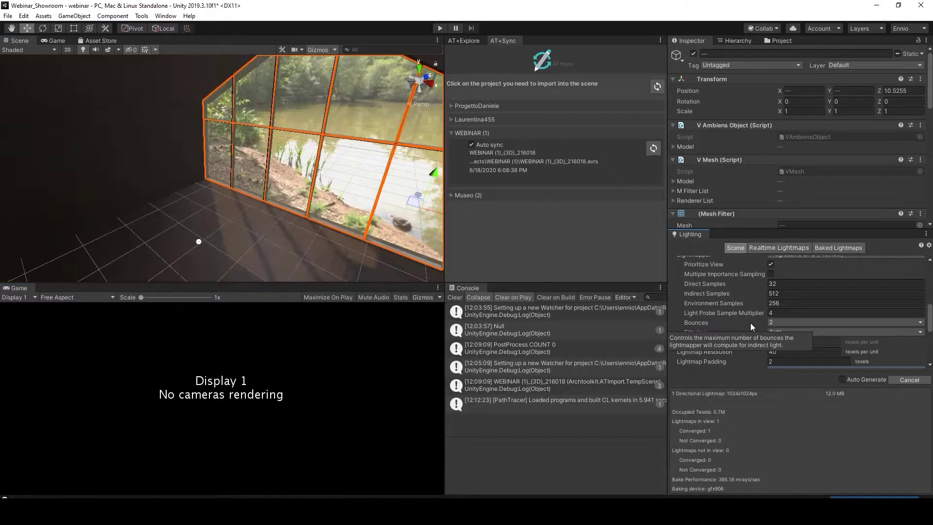
Create an empty object named Showroom and add a cube as its child
alt+drag(160, 160, 228, 141)
middle_drag(228, 141, 232, 69)
alt+drag(232, 69, 322, 149)
click(74, 16)
click(81, 26)
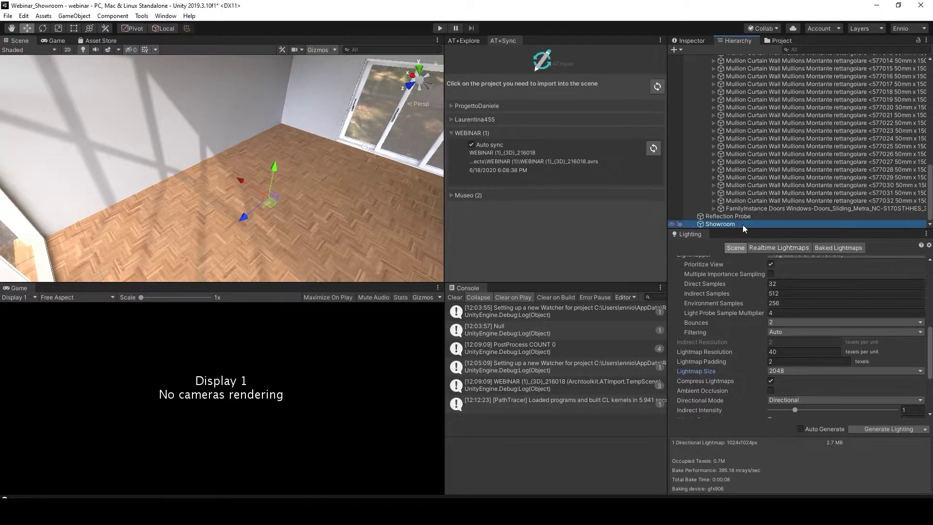
right_click(743, 224)
mouse_move(770, 327)
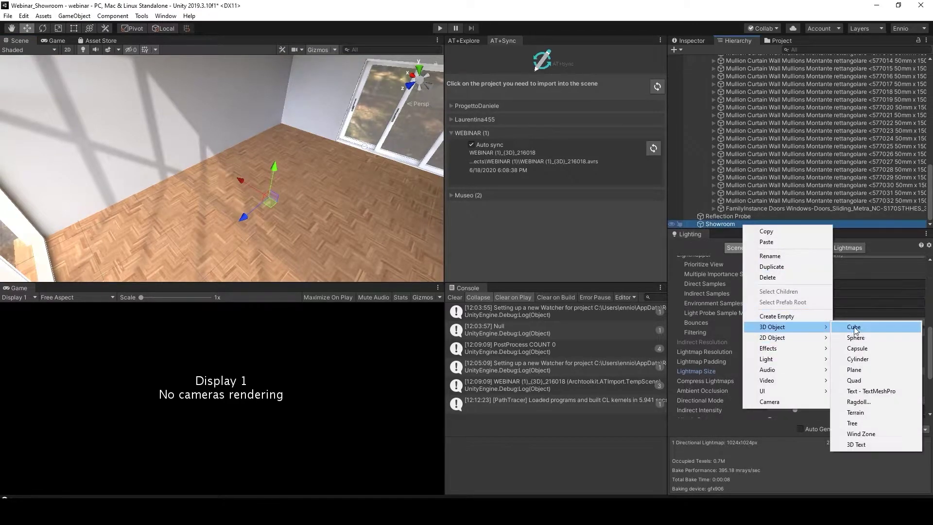
click(842, 327)
In the top view, duplicate the cube until four cubes stand side by side as a cluster
click(419, 71)
key(ctrl+d)
drag(286, 180, 200, 217)
key(ctrl+d)
key(ctrl+d)
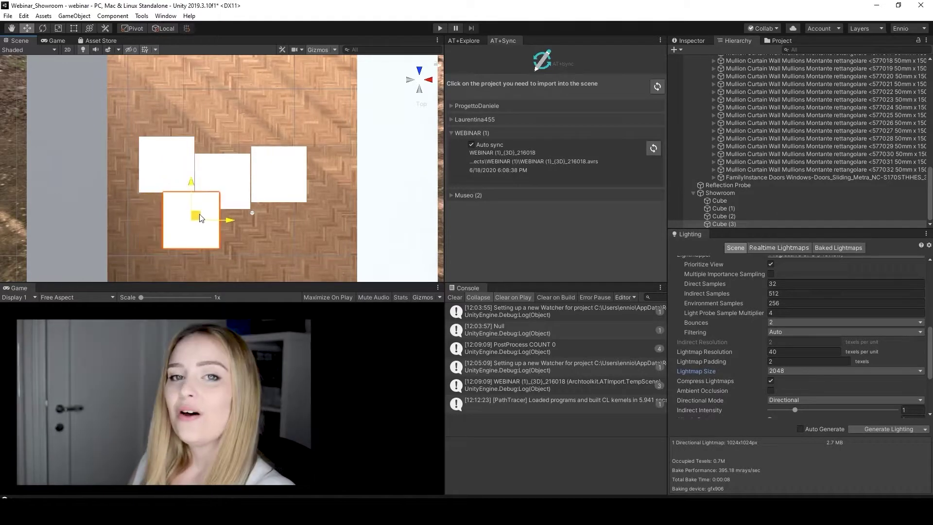
Lower the cubes into the floor and give them different heights to form a stepped display stand
alt+drag(311, 233, 228, 122)
shift+click(719, 201)
drag(138, 151, 138, 171)
click(291, 202)
drag(270, 187, 271, 172)
click(353, 182)
alt+drag(354, 182, 195, 203)
click(200, 244)
click(273, 165)
click(191, 185)
click(253, 195)
alt+drag(250, 195, 170, 230)
Mark the Showroom object and its child cubes as static and regenerate the baked lighting
shift+click(736, 200)
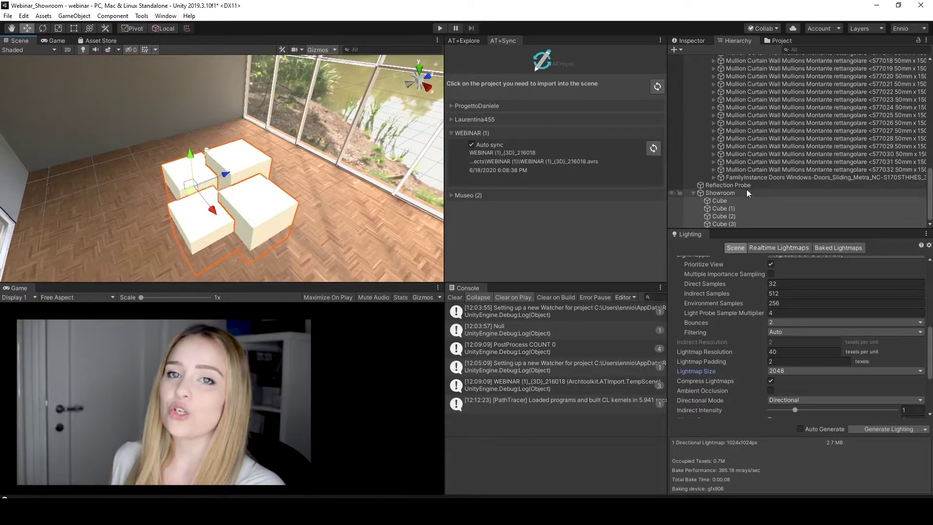
click(720, 192)
click(690, 41)
click(904, 53)
click(428, 277)
alt+drag(340, 184, 107, 122)
click(888, 429)
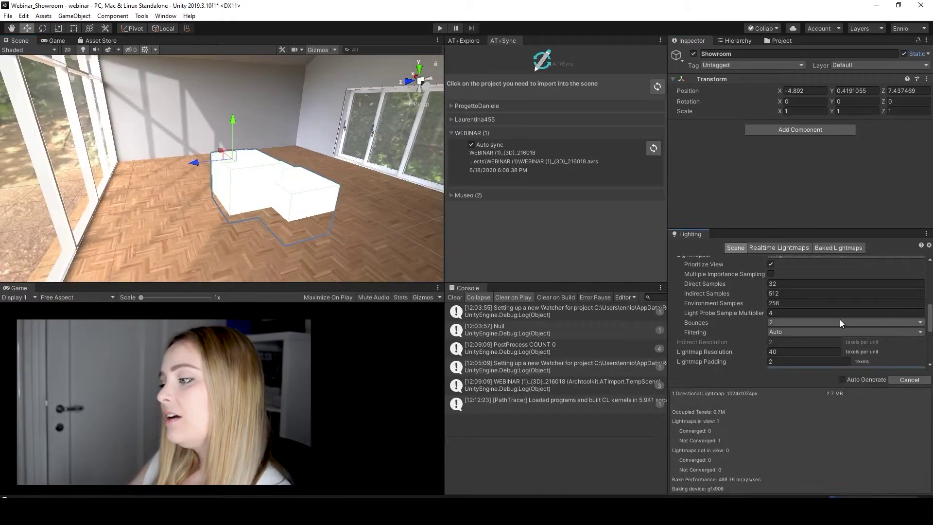
click(379, 112)
alt+drag(340, 160, 390, 188)
click(247, 223)
click(233, 180)
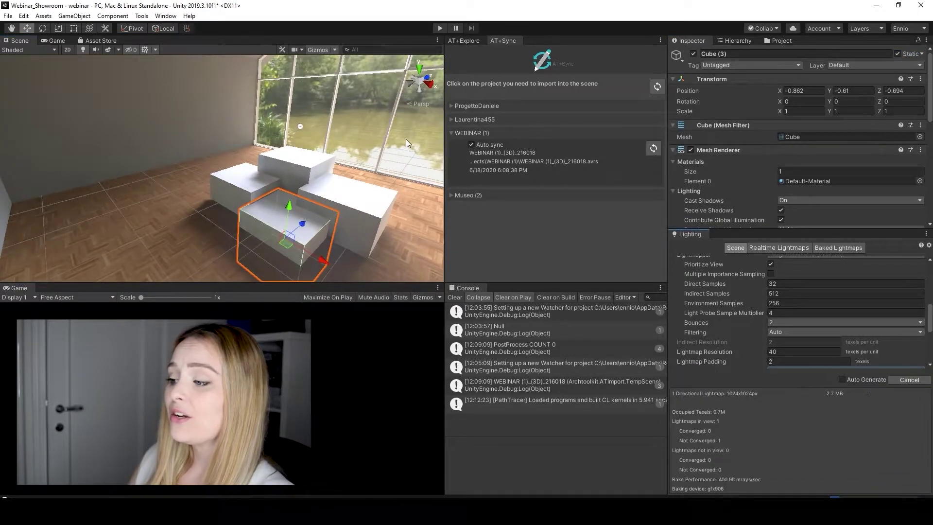
click(424, 252)
alt+drag(311, 204, 415, 269)
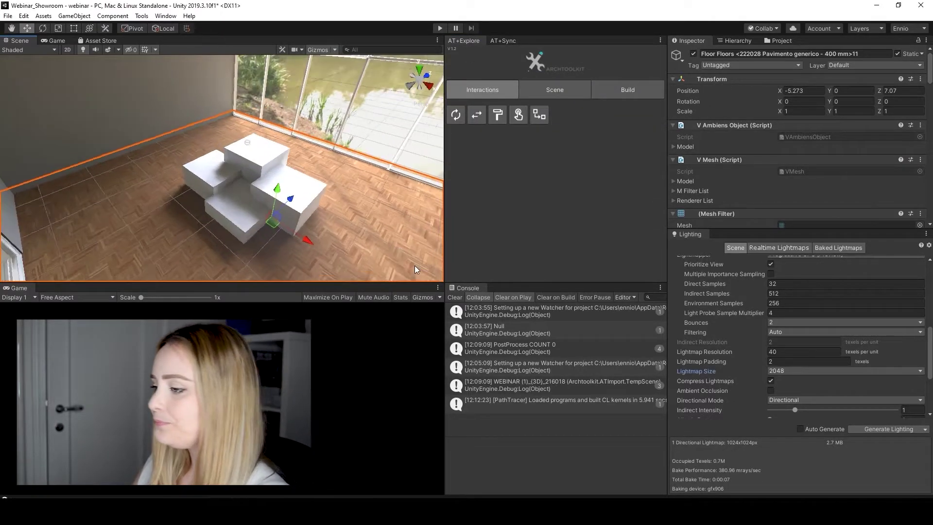
Search the project for "chai" and place the AVR_Chair model on the highest cube
click(779, 41)
click(843, 49)
text(chai)
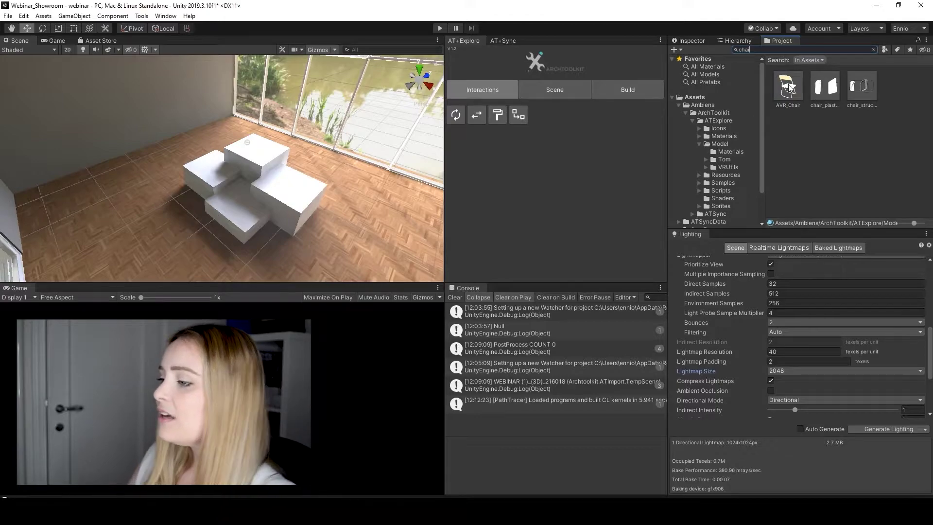
key(Down)
click(873, 49)
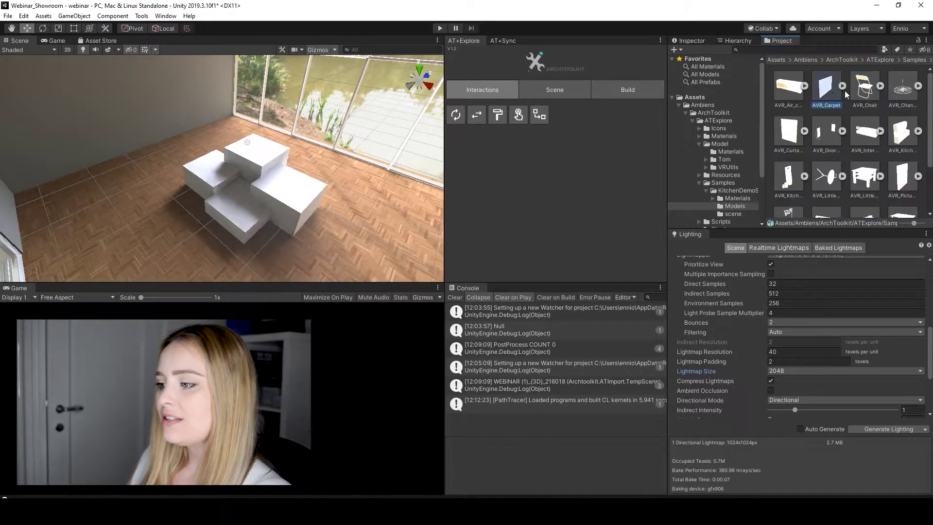
drag(864, 95, 825, 94)
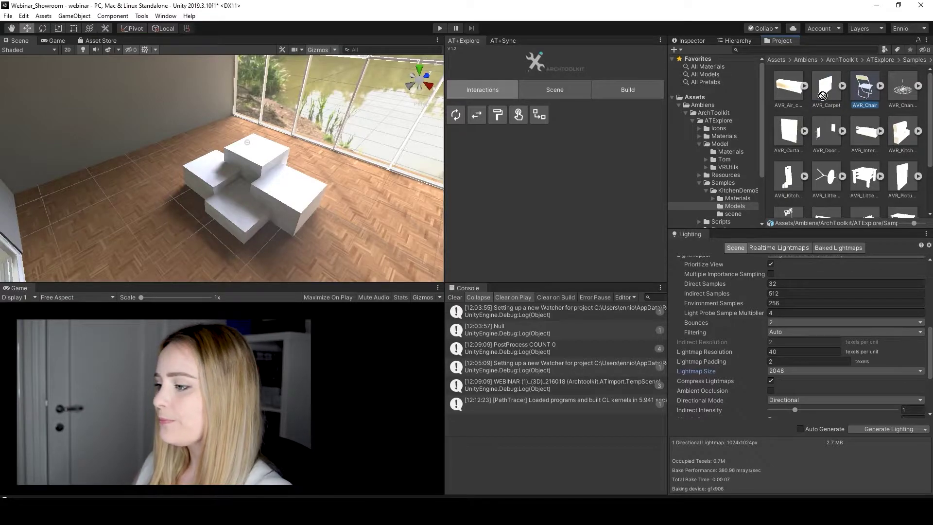
drag(278, 223, 145, 112)
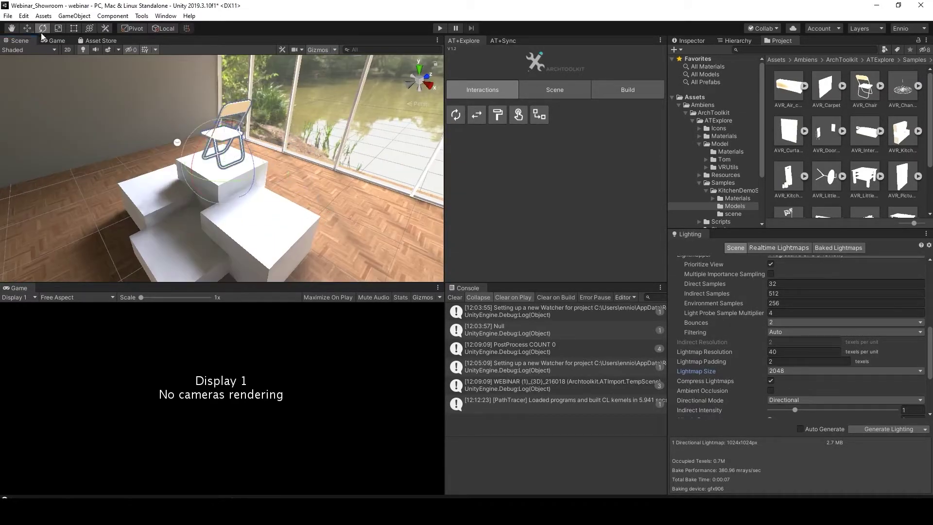
Copy the chair onto the other three cubes and rotate the chairs to face different directions
alt+drag(263, 114, 309, 184)
alt+drag(294, 151, 30, 86)
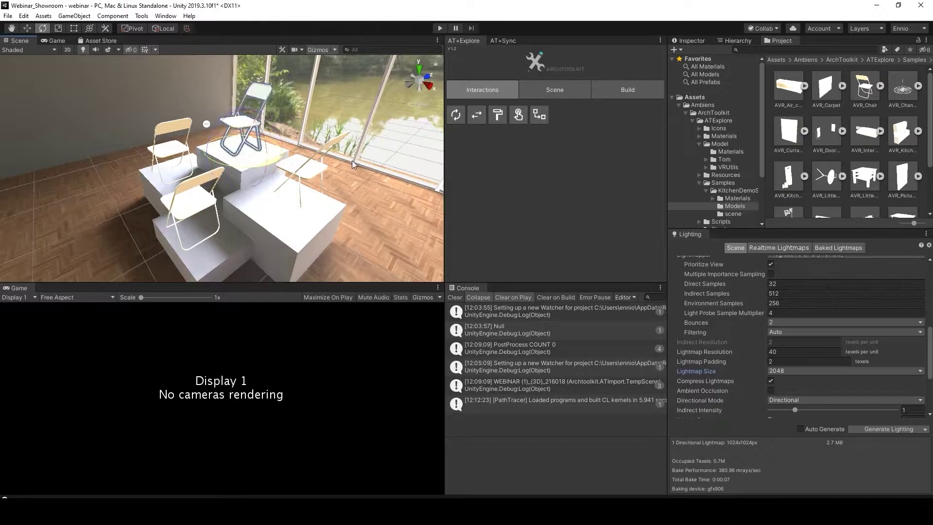
alt+drag(336, 165, 292, 176)
click(340, 248)
alt+drag(340, 194, 219, 170)
scroll(219, 170, up, 5)
click(270, 127)
key(w)
alt+drag(270, 128, 25, 76)
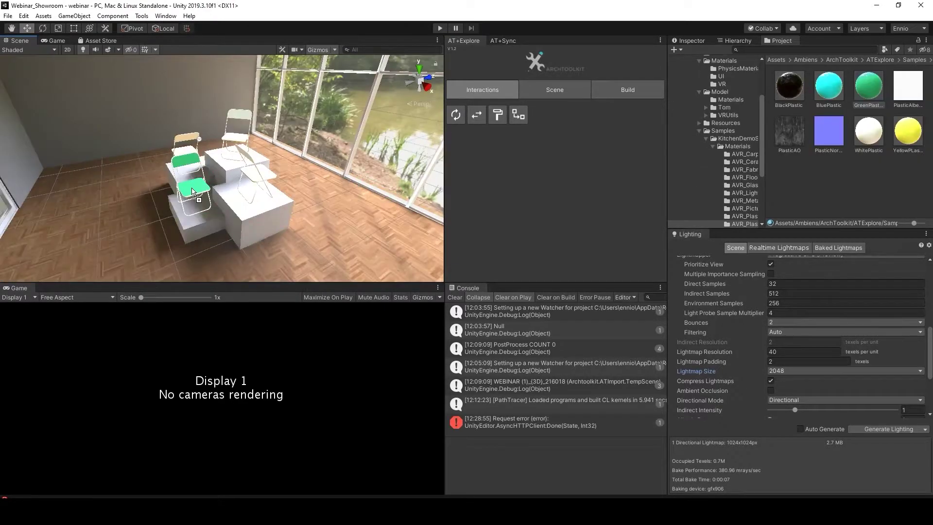
Apply the green, black, yellow and blue plastic materials to the four chairs, leaving the blue one on the highest cube
alt+drag(248, 175, 311, 180)
scroll(242, 170, up, 4)
drag(791, 80, 228, 146)
alt+drag(228, 146, 291, 180)
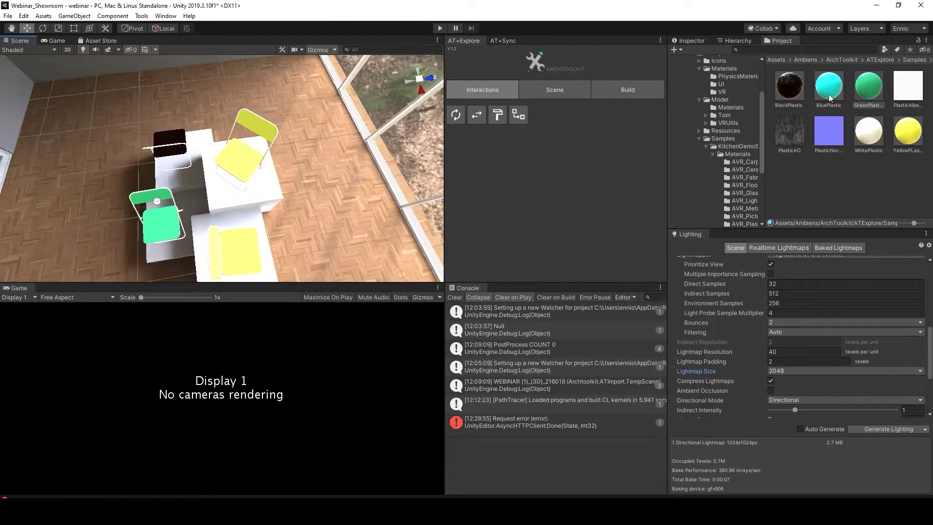
middle_drag(367, 219, 407, 188)
drag(828, 93, 431, 170)
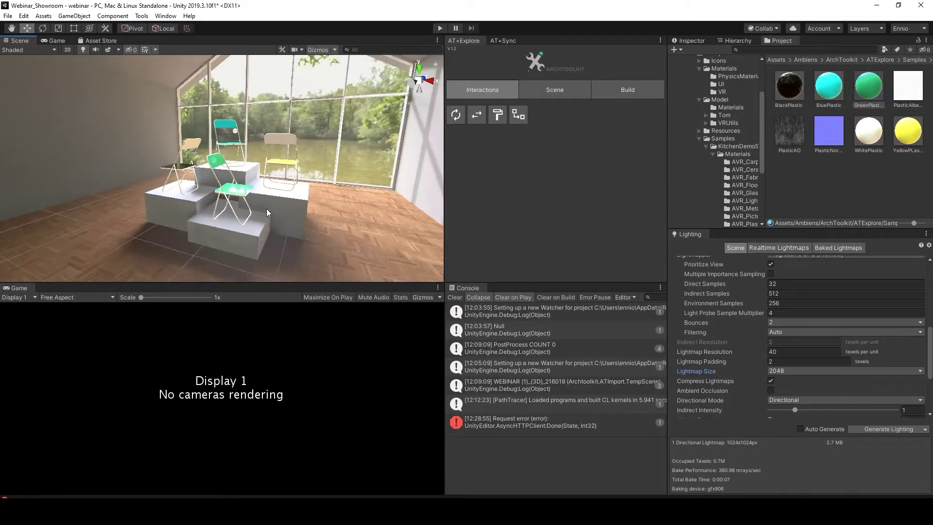
Select all four AVR_Chair objects and mark them and their children as static
click(734, 40)
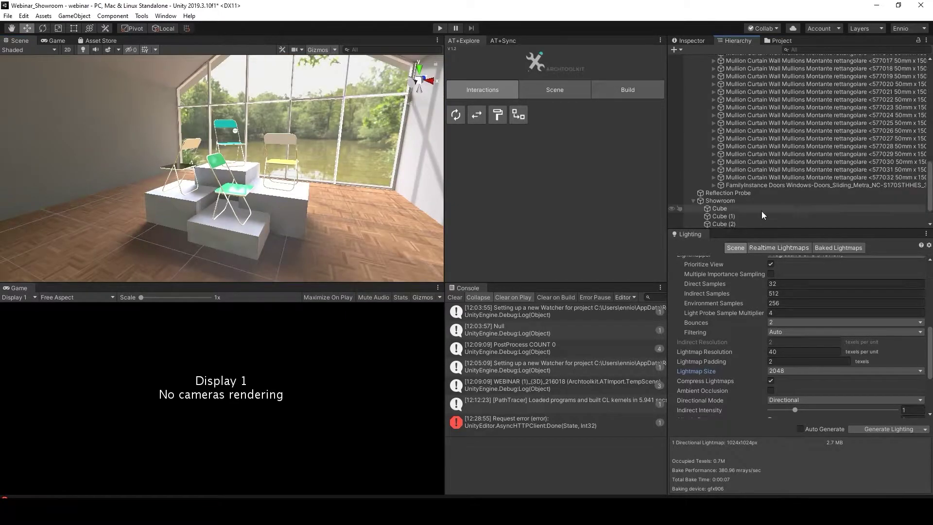
click(782, 209)
scroll(763, 207, up, 12)
click(693, 90)
drag(712, 74, 733, 148)
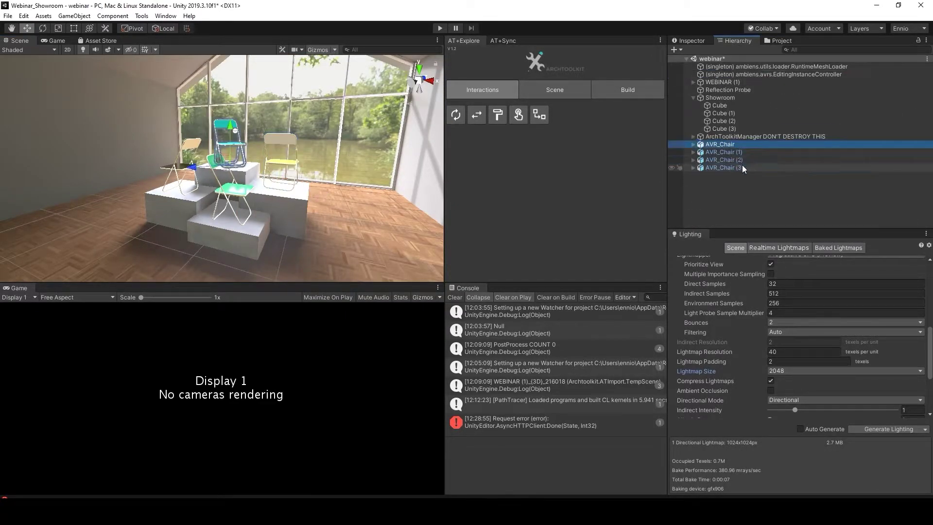
shift+click(742, 166)
click(694, 42)
click(897, 53)
click(424, 273)
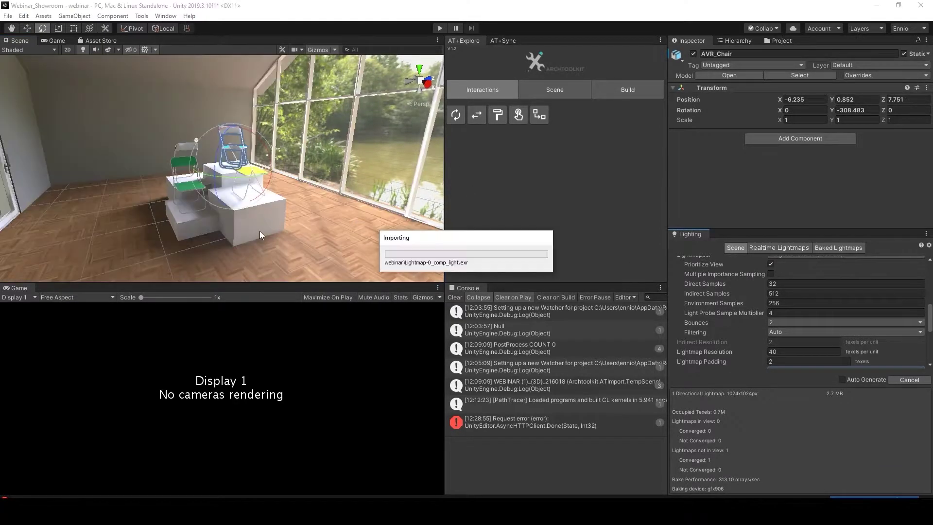
Apply the WhitePlastic material to the display cubes under the chairs
click(360, 209)
alt+drag(360, 209, 226, 129)
alt+drag(221, 198, 340, 160)
click(340, 111)
alt+drag(340, 112, 272, 146)
click(779, 40)
click(863, 133)
middle_drag(370, 217, 401, 212)
drag(868, 134, 316, 204)
alt+drag(272, 194, 306, 210)
drag(868, 131, 210, 182)
Create the TOM starting point with AT+Explore, place it on the floor near the display stand and turn it towards the chairs
click(555, 89)
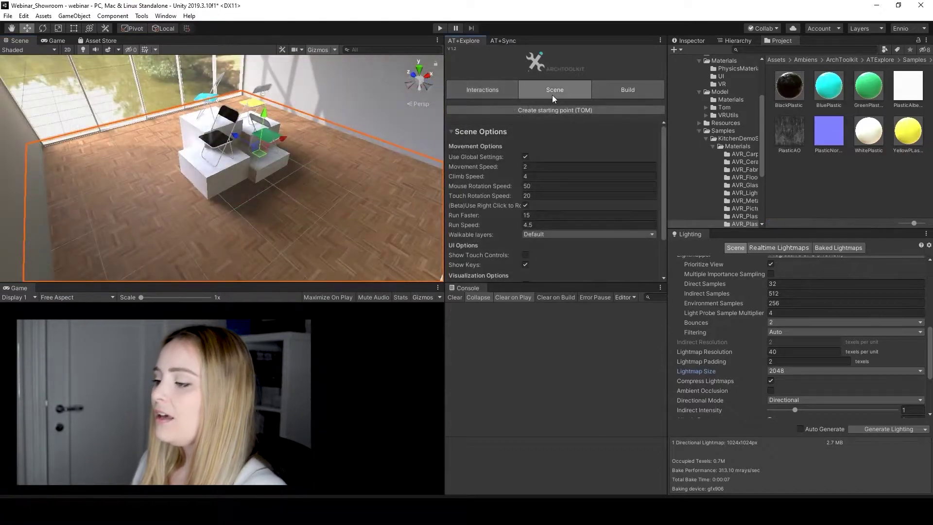
alt+drag(300, 164, 369, 161)
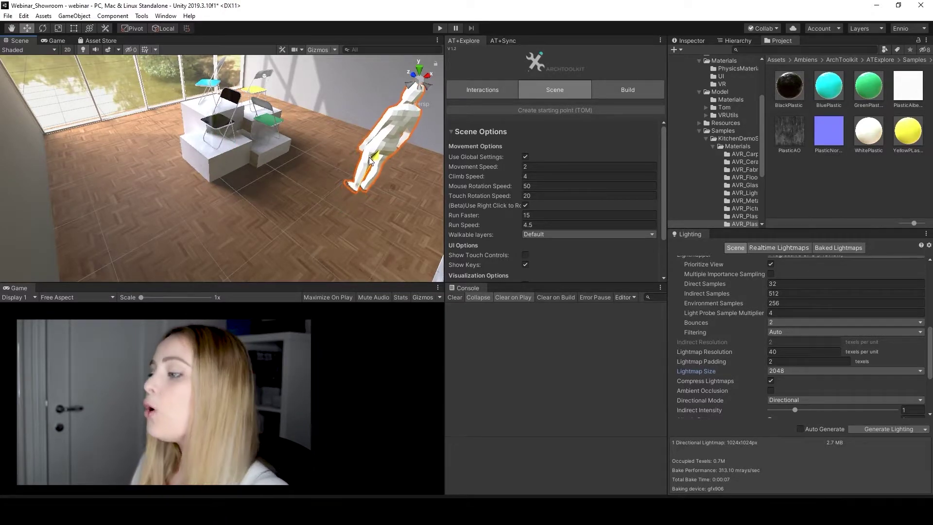
middle_drag(424, 259, 366, 235)
scroll(354, 228, down, 1)
scroll(354, 229, up, 1)
scroll(366, 235, up, 1)
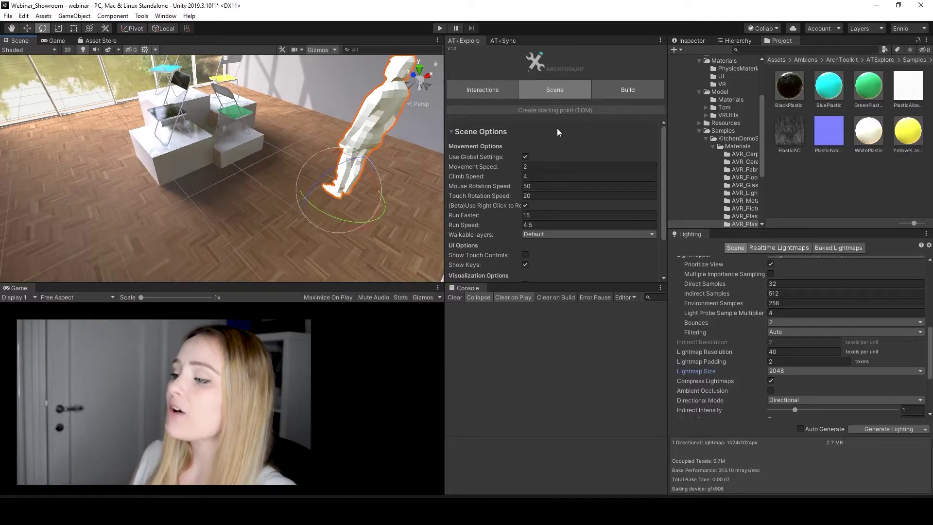
scroll(569, 161, down, 1)
scroll(584, 199, up, 1)
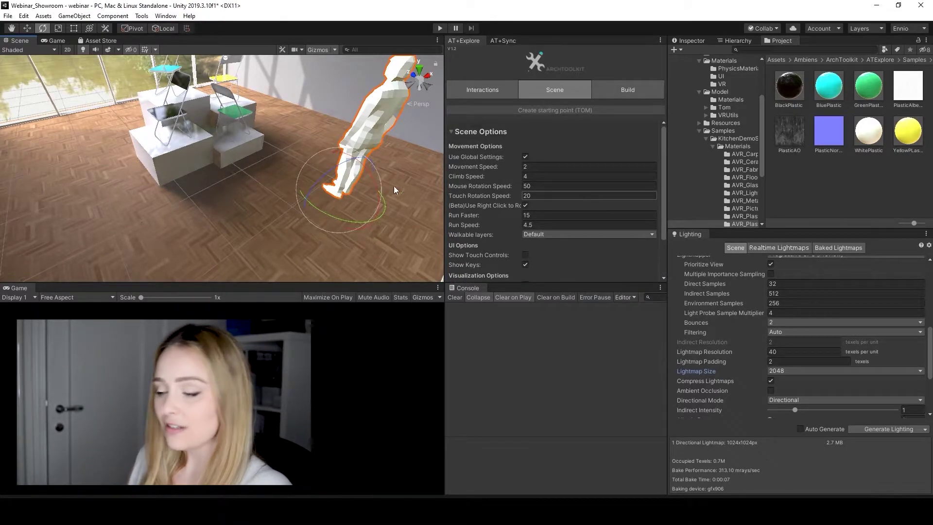
alt+drag(315, 161, 234, 209)
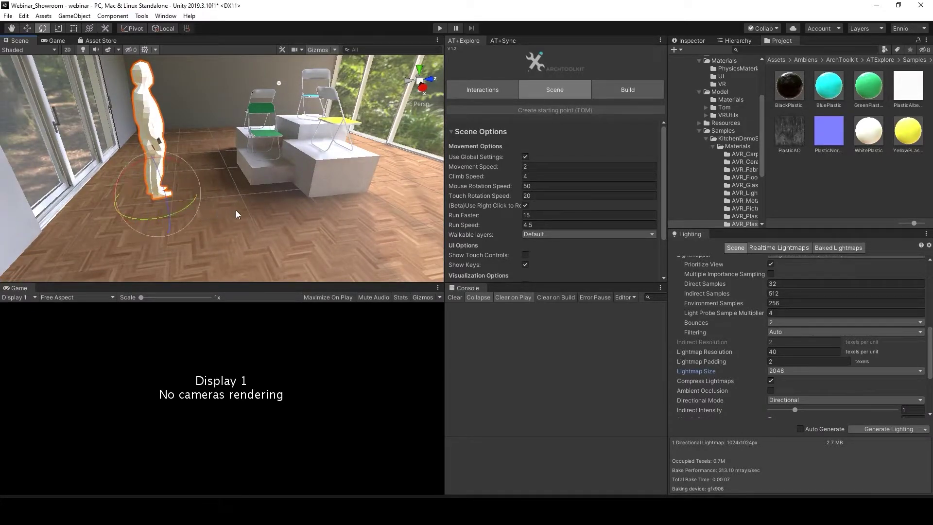
scroll(502, 229, down, 3)
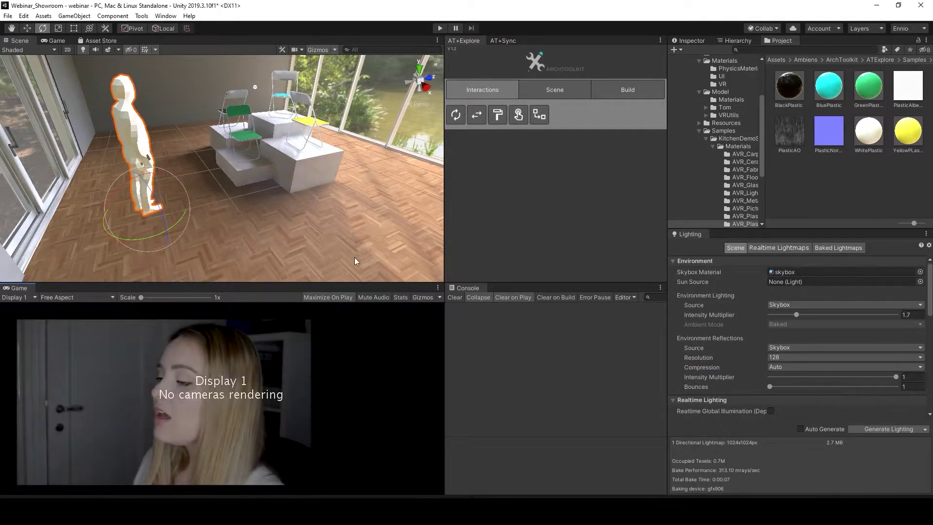
Run the scene in Play mode and walk around to examine the chairs and the room
click(438, 28)
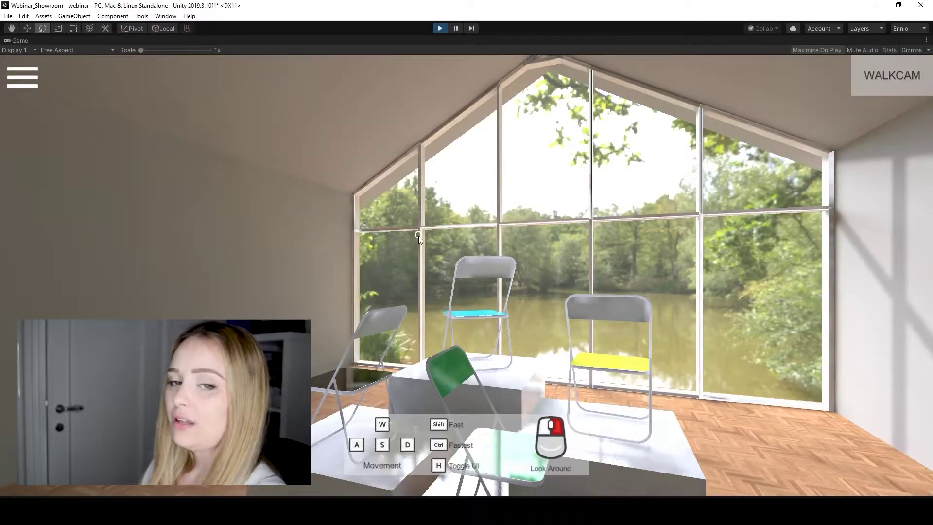
right_drag(462, 331, 587, 366)
key(s)
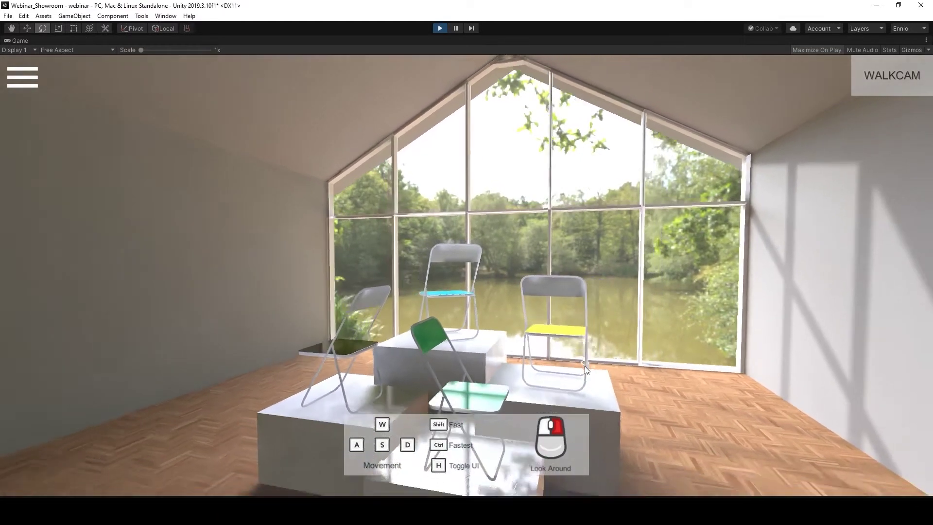
right_drag(350, 311, 463, 314)
key(w)
key(w)
key(s)
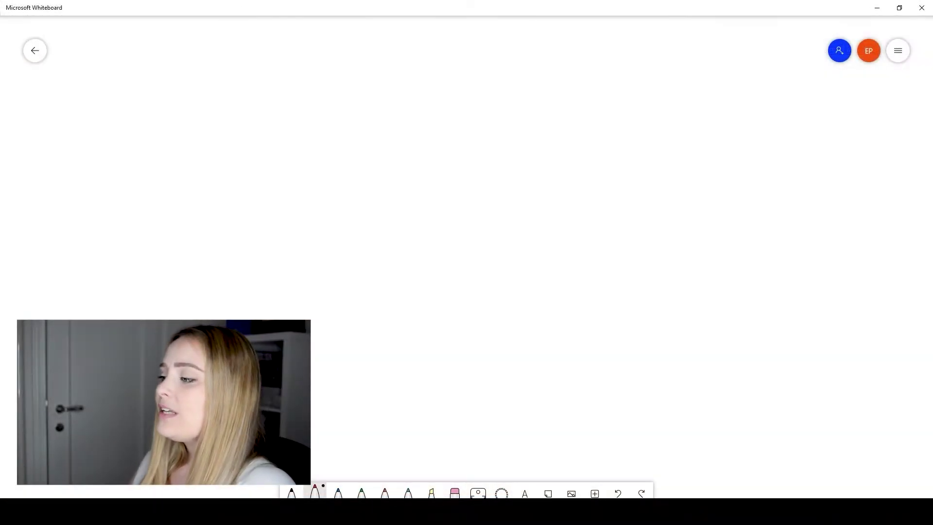
Switch to Microsoft Whiteboard, handwrite "Click Chair" in red and draw a box around it
drag(173, 91, 175, 113)
mouse_move(183, 82)
mouse_down()
mouse_move(185, 117)
mouse_move(198, 96)
mouse_up()
drag(199, 100, 199, 115)
drag(223, 102, 223, 115)
drag(226, 83, 224, 123)
drag(246, 96, 255, 127)
drag(172, 132, 175, 162)
mouse_move(180, 125)
mouse_down()
mouse_move(201, 163)
mouse_move(232, 166)
mouse_up()
drag(239, 146, 243, 163)
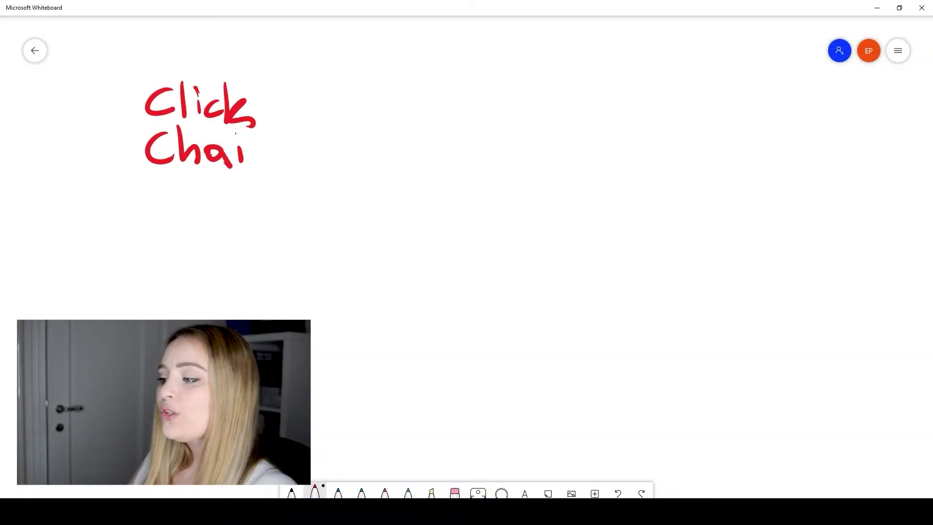
mouse_move(136, 75)
mouse_down()
mouse_move(231, 187)
mouse_move(285, 79)
mouse_move(150, 72)
mouse_up()
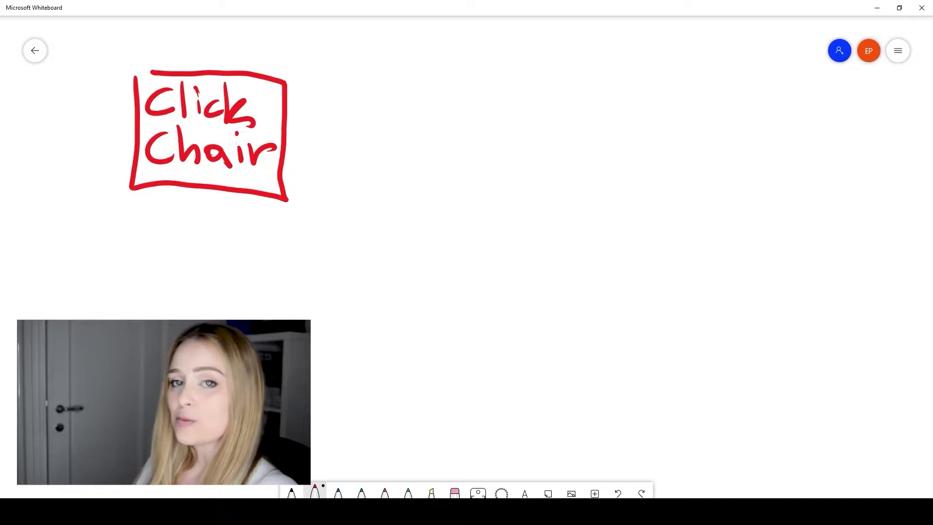
Handwrite "Show Button" in black, box it, and draw an arrow to it from the "Click Chair" box
drag(371, 96, 372, 176)
drag(372, 142, 384, 179)
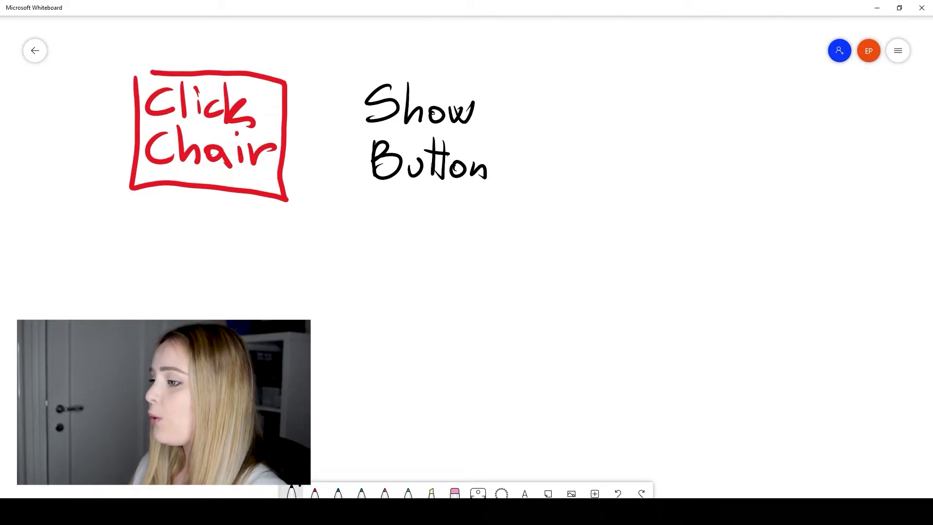
mouse_move(354, 79)
mouse_down()
mouse_move(345, 193)
mouse_move(510, 212)
mouse_move(506, 62)
mouse_move(360, 75)
mouse_up()
drag(280, 127, 346, 130)
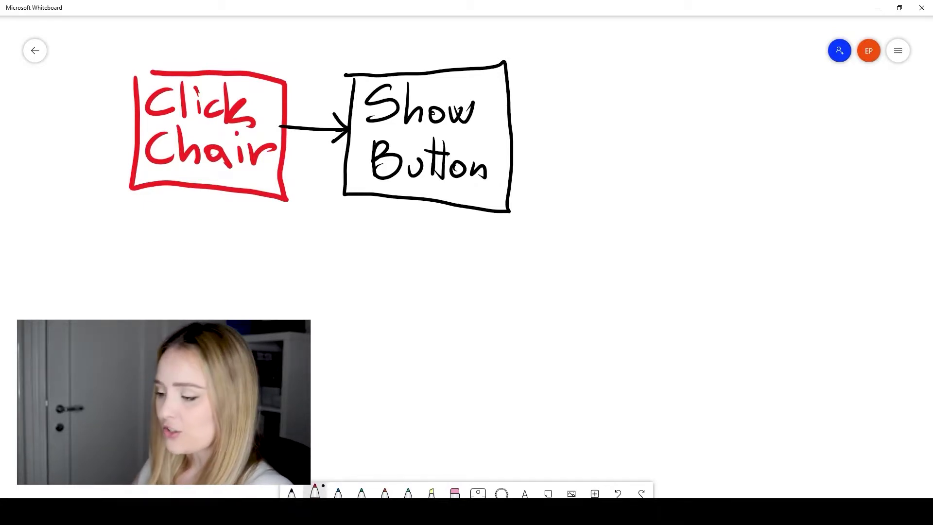
Handwrite a second "Click Chair" in red below the first one and draw a box around it
drag(156, 213, 172, 238)
drag(180, 210, 238, 250)
mouse_move(172, 264)
mouse_down()
mouse_move(169, 290)
mouse_move(204, 291)
mouse_up()
drag(143, 200, 282, 302)
drag(275, 216, 279, 299)
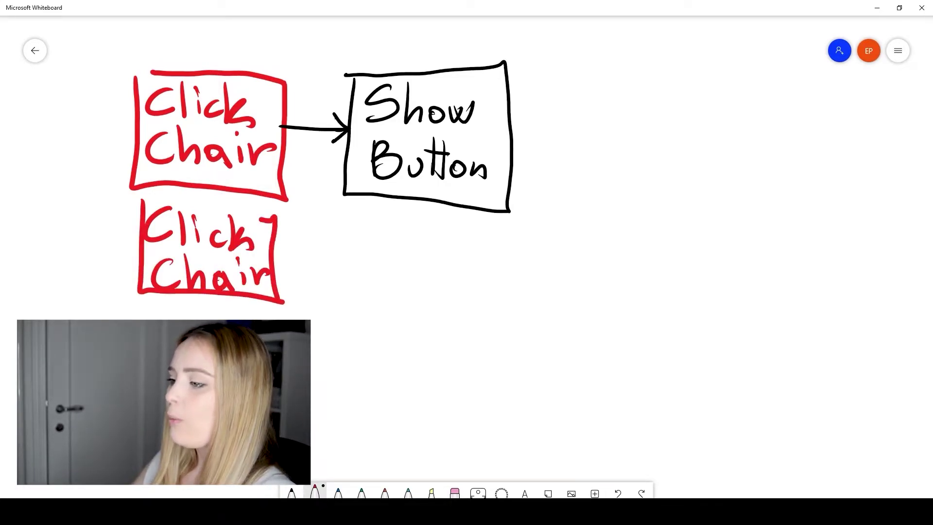
drag(144, 201, 273, 221)
Handwrite "Hide Button" in black, box it, and draw an arrow to it from the second "Click Chair" box
click(291, 493)
drag(273, 253, 335, 251)
mouse_move(335, 238)
mouse_down()
mouse_move(335, 251)
mouse_move(335, 239)
mouse_up()
mouse_move(379, 218)
mouse_down()
mouse_move(382, 260)
mouse_move(413, 244)
mouse_up()
mouse_move(457, 225)
mouse_down()
mouse_move(459, 257)
mouse_move(470, 257)
mouse_up()
drag(377, 273, 378, 311)
drag(449, 268, 456, 311)
drag(467, 291, 498, 311)
mouse_move(367, 212)
mouse_down()
mouse_move(355, 332)
mouse_move(362, 207)
mouse_up()
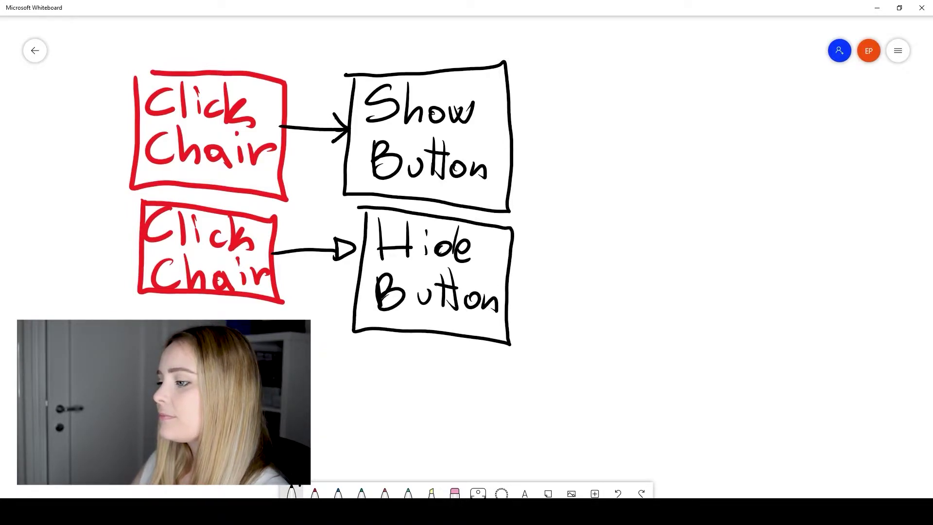
Handwrite "Click Button" in red beside the "Show Button" box and draw a red box around it
mouse_move(585, 101)
mouse_down()
mouse_move(579, 131)
mouse_move(591, 137)
mouse_up()
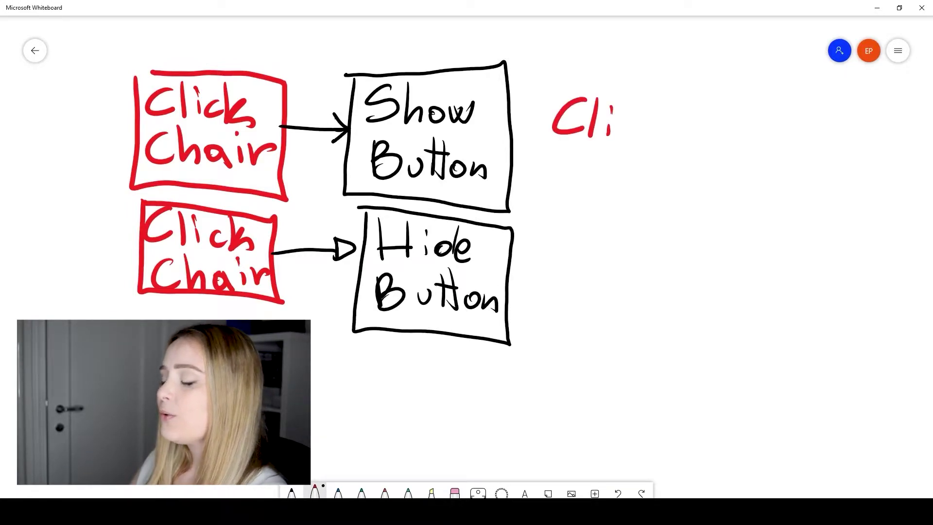
drag(641, 103, 651, 150)
drag(554, 166, 552, 198)
drag(557, 169, 565, 205)
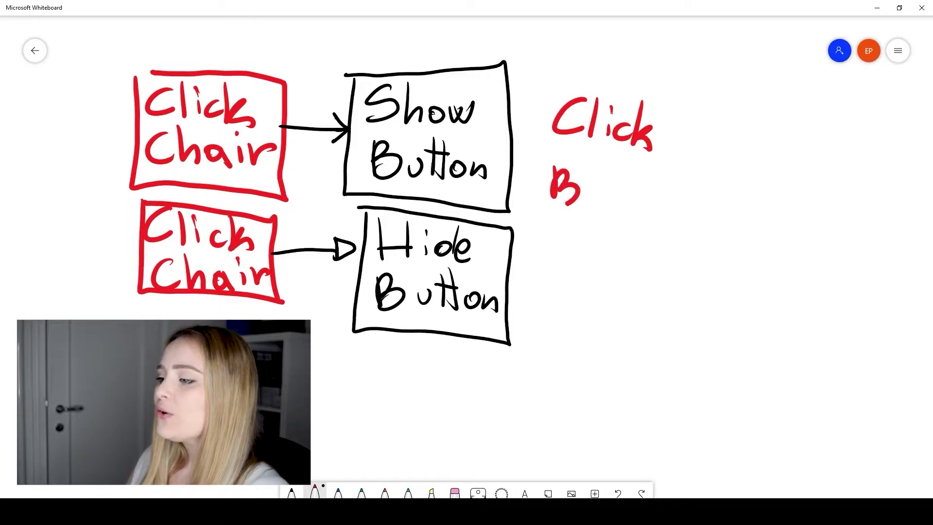
drag(609, 171, 613, 208)
drag(622, 171, 622, 211)
mouse_move(603, 185)
mouse_down()
mouse_move(627, 184)
mouse_move(635, 195)
mouse_up()
drag(642, 214, 658, 208)
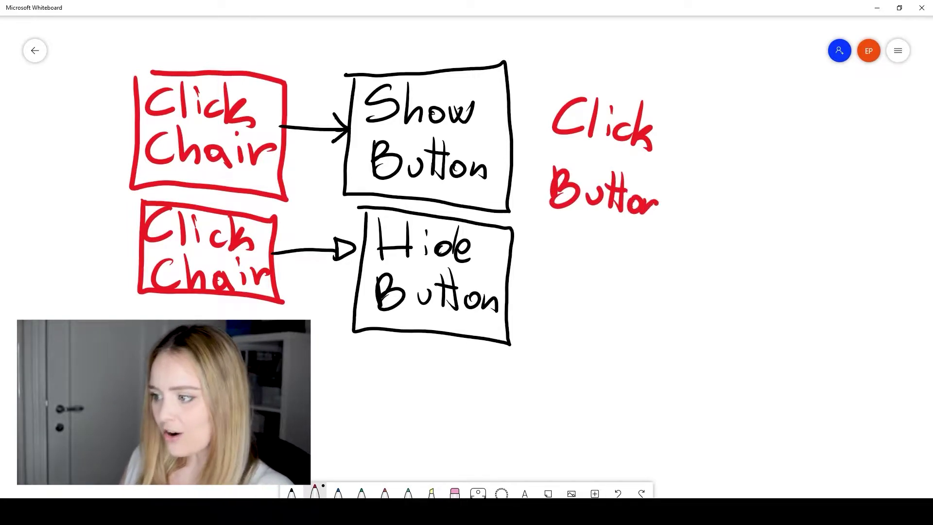
mouse_move(549, 86)
mouse_down()
mouse_move(540, 146)
mouse_move(615, 228)
mouse_move(674, 172)
mouse_move(622, 91)
mouse_up()
Handwrite "Open URL" in black beside the "Click Button" box and draw a box around it
click(292, 493)
mouse_move(785, 116)
mouse_down()
mouse_move(769, 127)
mouse_move(788, 186)
mouse_move(848, 164)
mouse_up()
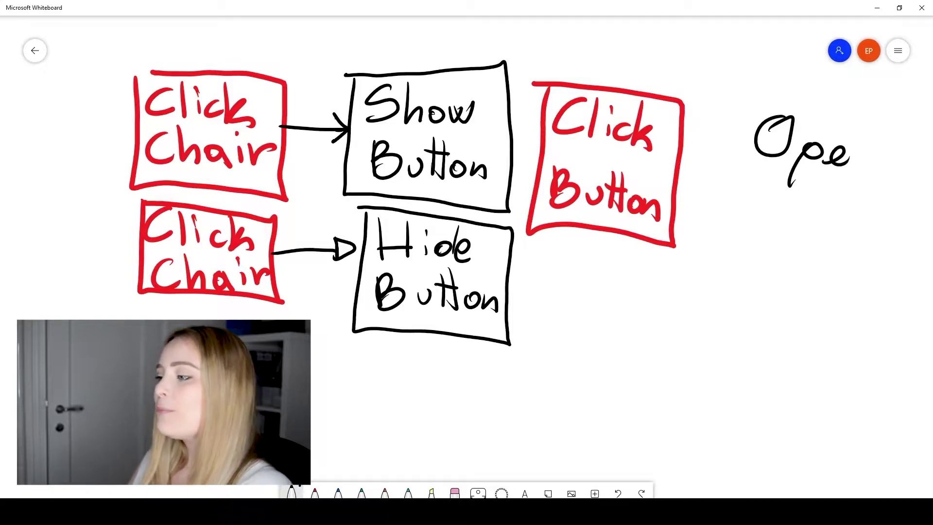
mouse_move(754, 189)
mouse_down()
mouse_move(792, 192)
mouse_move(798, 226)
mouse_up()
drag(799, 194, 824, 234)
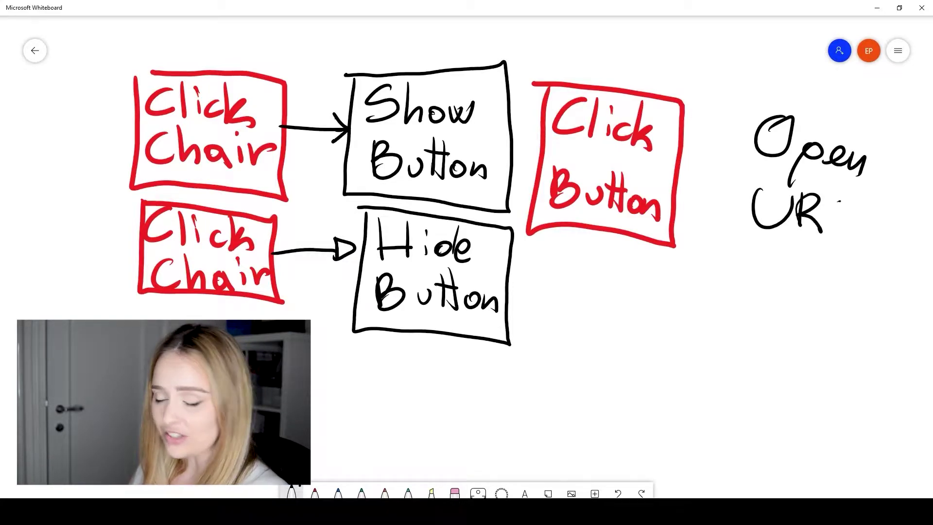
drag(839, 200, 851, 241)
mouse_move(748, 107)
mouse_down()
mouse_move(715, 247)
mouse_move(870, 221)
mouse_move(829, 109)
mouse_move(754, 101)
mouse_up()
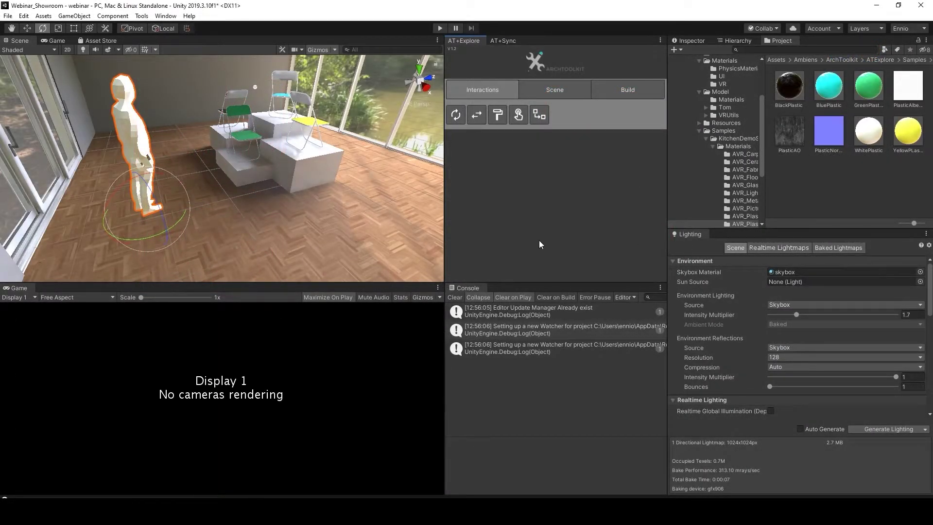
Switch to Unity, create a new action sequence with AT+Explore and dock its graph window together with the Console
middle_drag(371, 196, 407, 215)
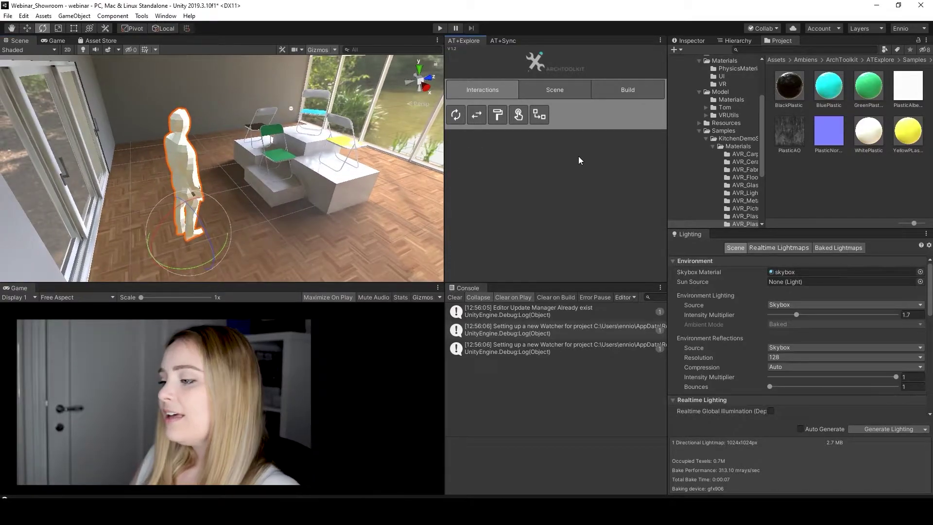
click(539, 115)
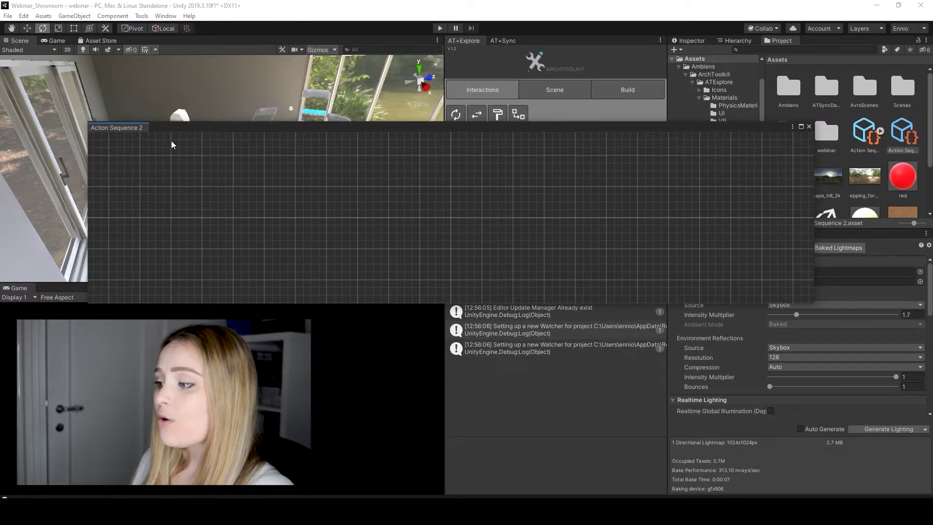
drag(131, 129, 556, 323)
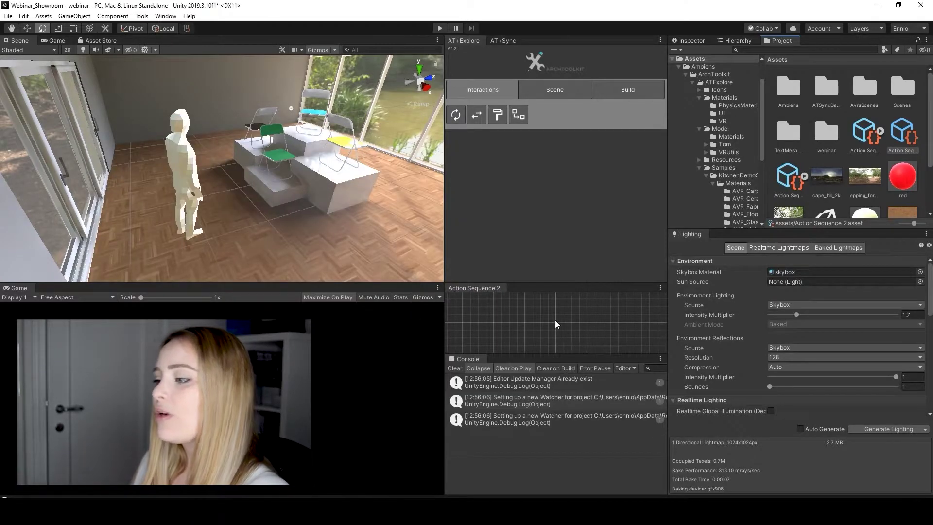
drag(469, 359, 532, 287)
click(474, 289)
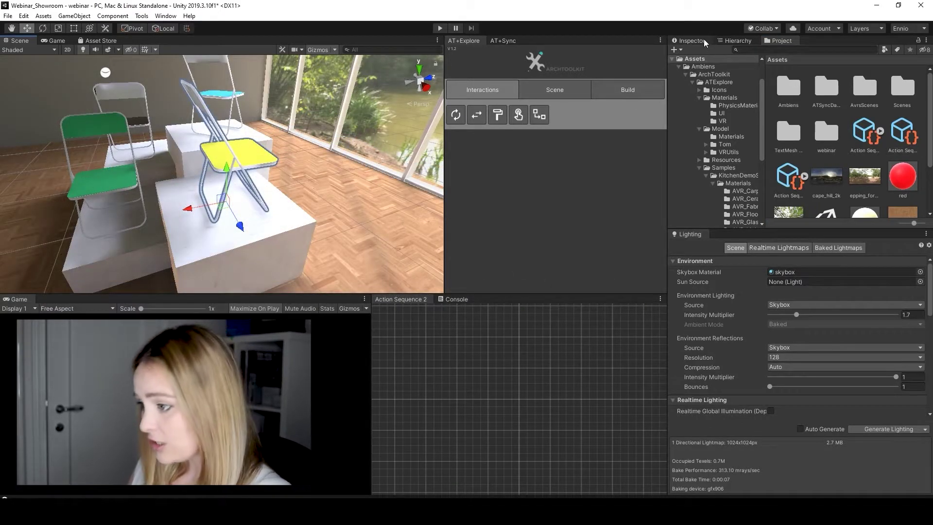
Add a Box Collider component to the yellow chair AVR_Chair (1)
click(704, 39)
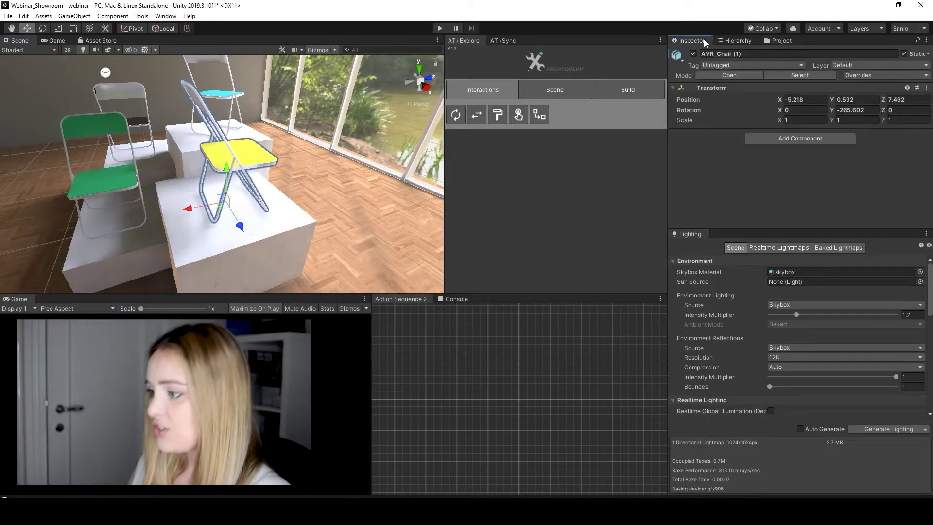
click(794, 137)
text(coll)
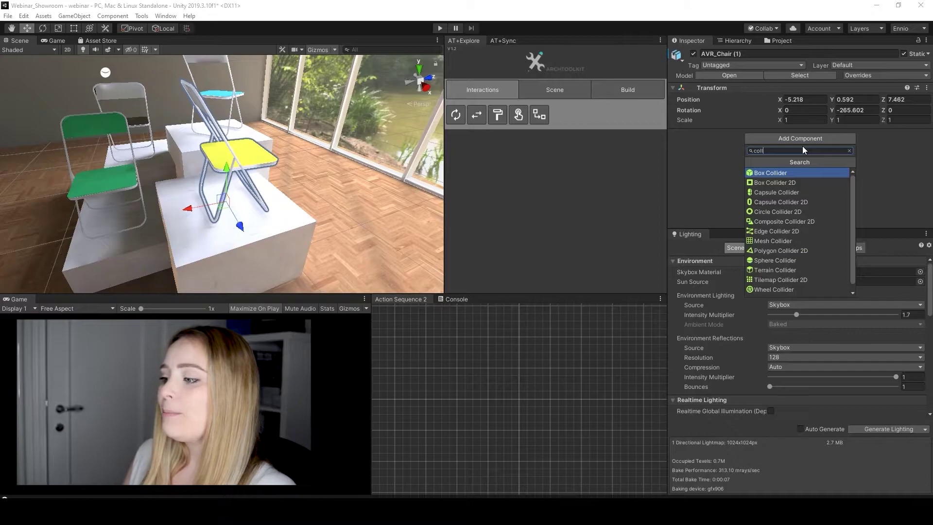
click(799, 174)
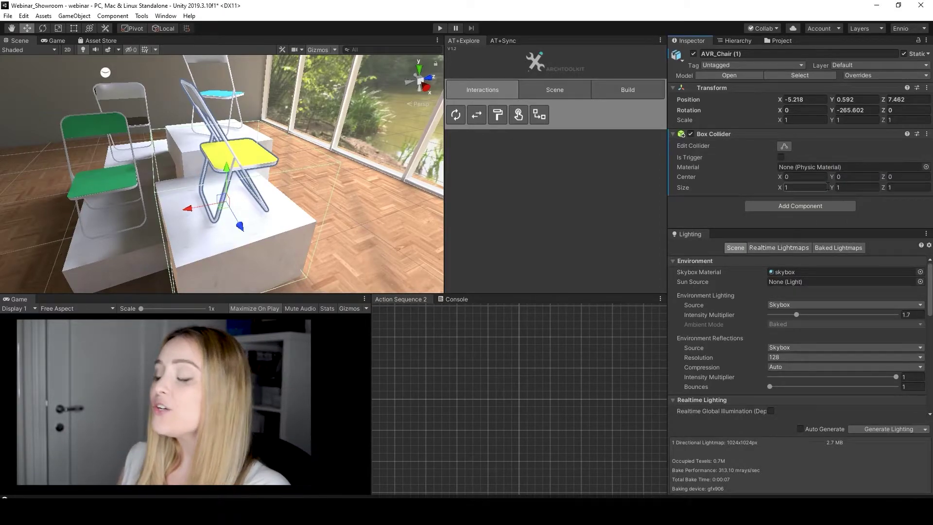
Fit the yellow chair's Box Collider around the chair, with a size of about 0.57 × 0.84 × 0.55
click(784, 147)
middle_drag(221, 185, 263, 105)
drag(260, 159, 260, 113)
middle_drag(260, 113, 266, 178)
drag(270, 128, 268, 68)
drag(199, 138, 258, 95)
drag(247, 117, 246, 127)
alt+drag(249, 182, 115, 233)
drag(186, 198, 170, 198)
alt+drag(170, 198, 189, 177)
drag(75, 232, 443, 200)
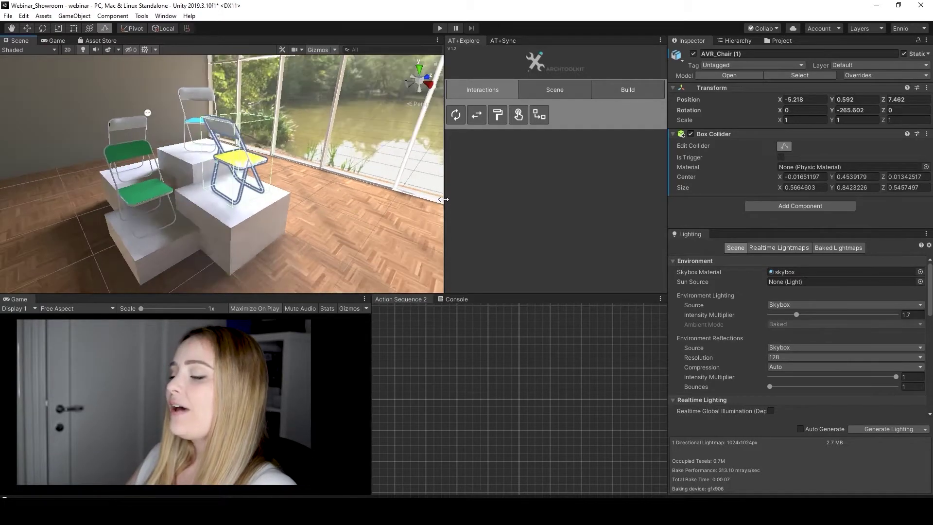
Create a Cube in the scene and set its scale to 0.1 on all axes
click(736, 40)
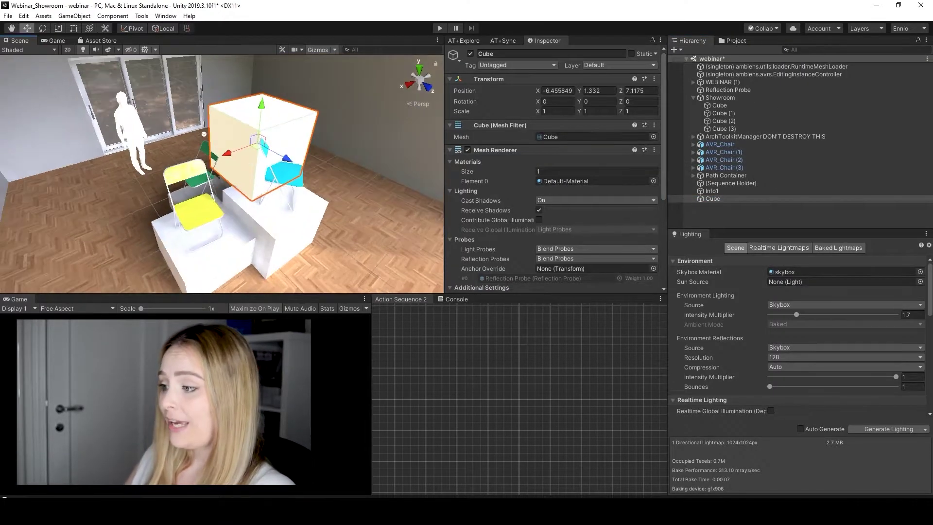
click(551, 111)
text(0.1)
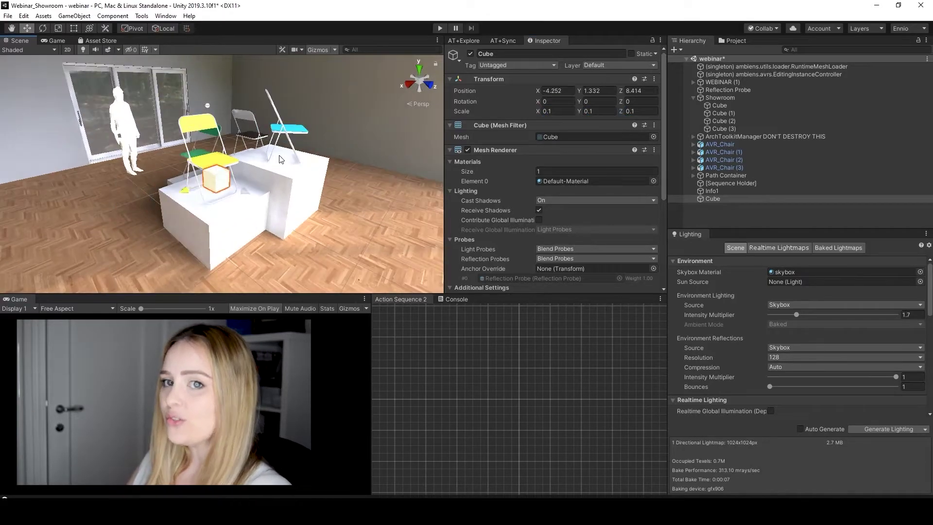
Move the cube beside the yellow chair above the display stand, with scale 0.15 and the red material
drag(278, 155, 301, 182)
click(410, 84)
drag(375, 168, 321, 168)
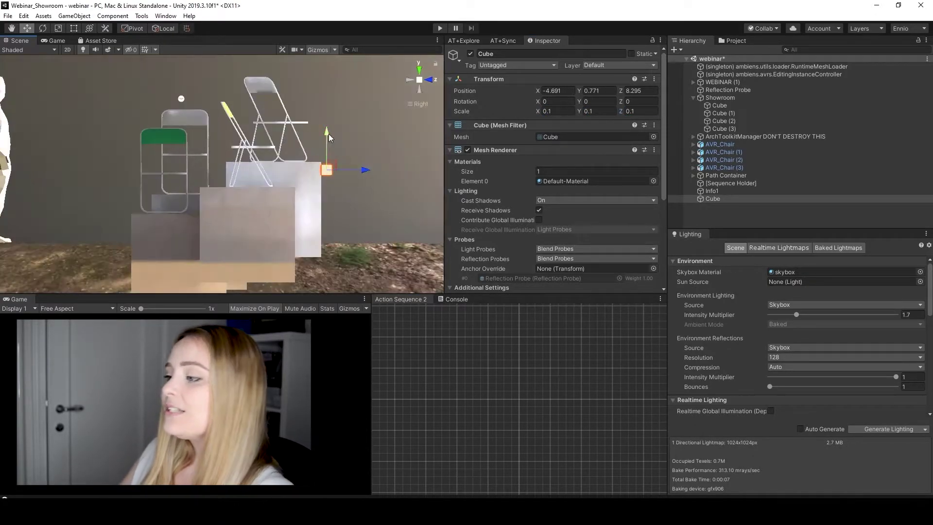
drag(282, 131, 281, 144)
click(429, 80)
drag(46, 181, 105, 180)
alt+drag(307, 116, 325, 185)
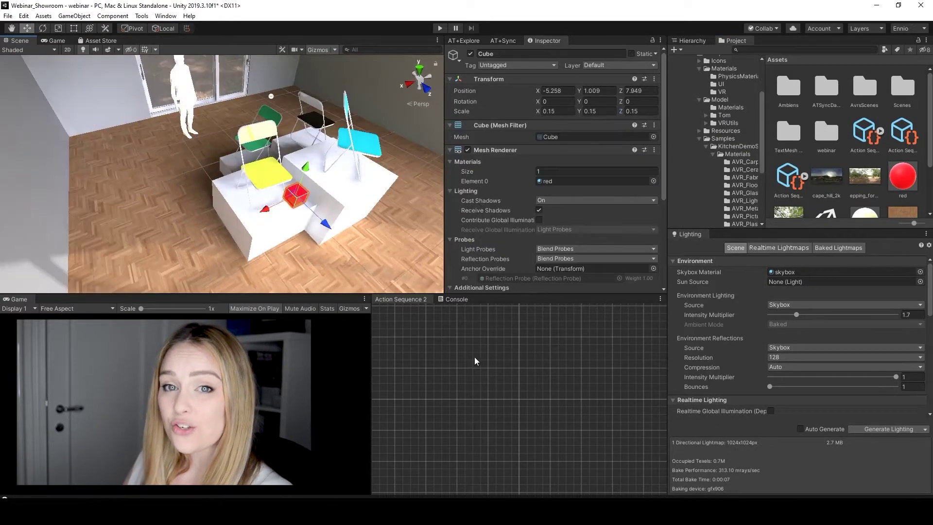
Add a Trigger On Object Click node to the action sequence with the yellow chair AVR_Chair (1) as its target
click(431, 339)
right_click(431, 339)
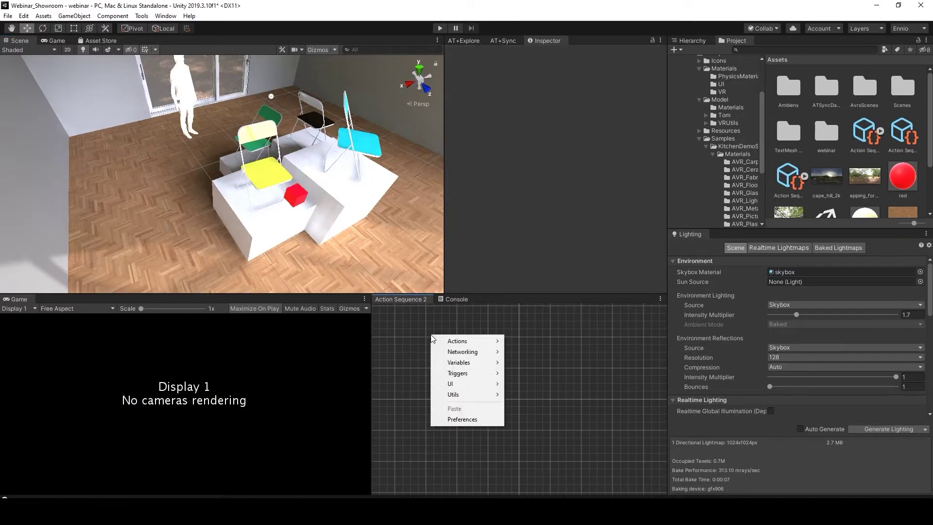
mouse_move(492, 377)
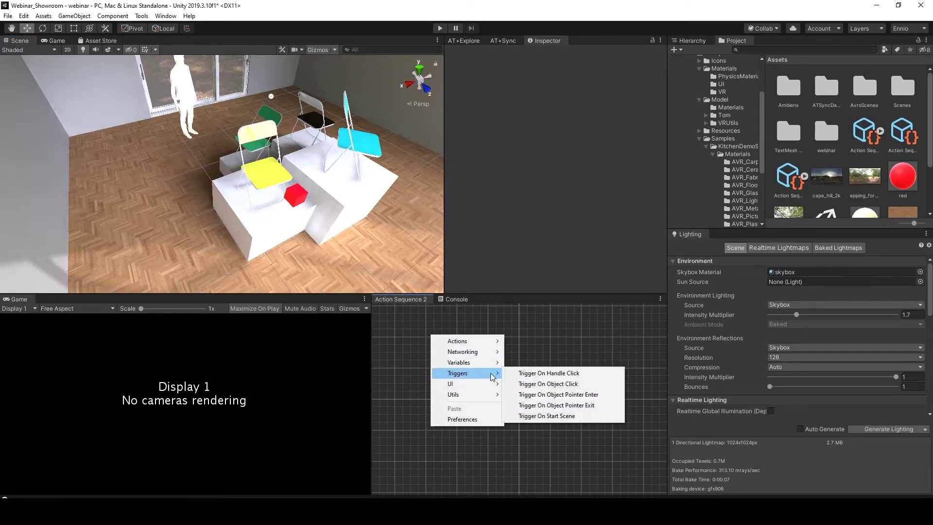
click(568, 384)
drag(482, 335, 460, 334)
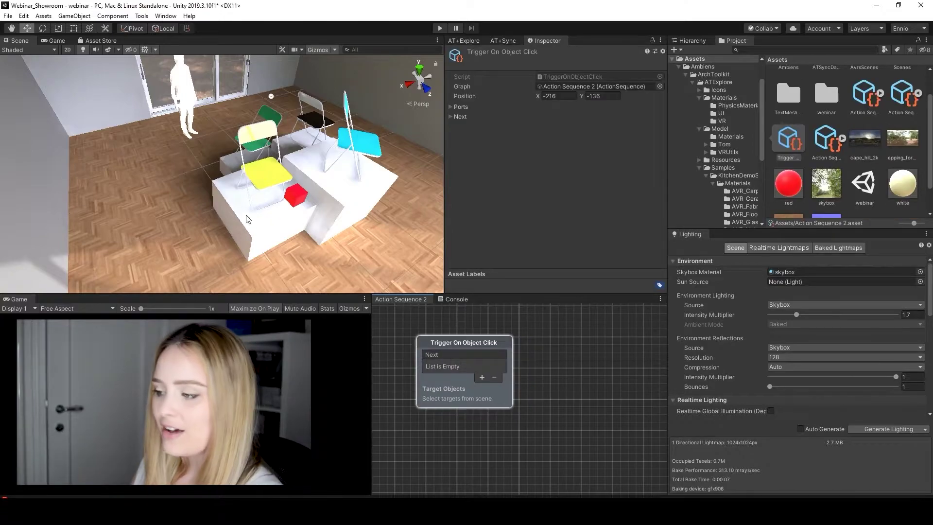
click(261, 185)
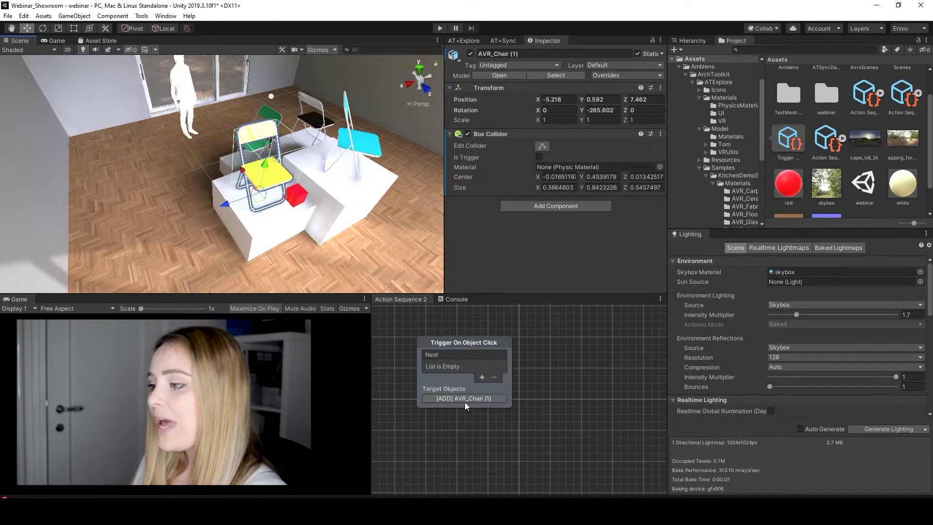
click(464, 398)
click(573, 401)
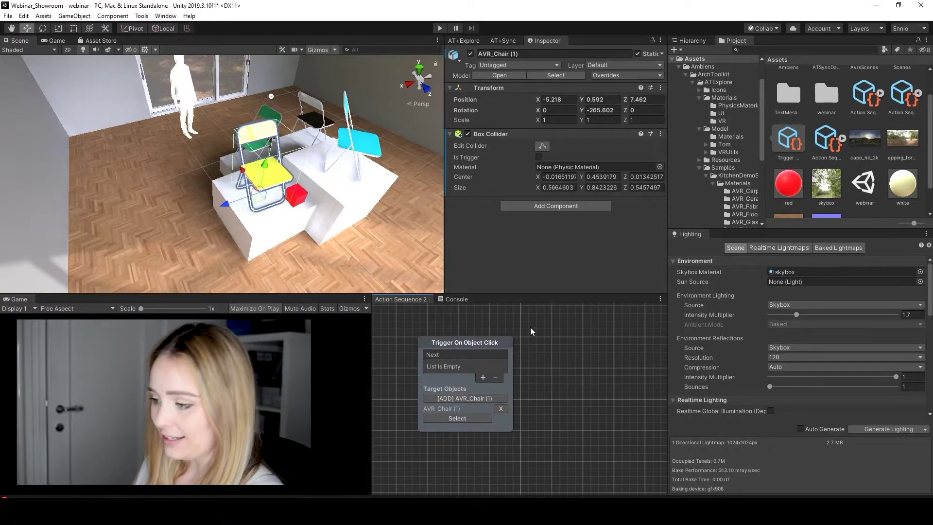
Add a Toggle Object Visibility action and connect a new Next element of the click trigger to its Caller
right_click(543, 339)
mouse_move(578, 345)
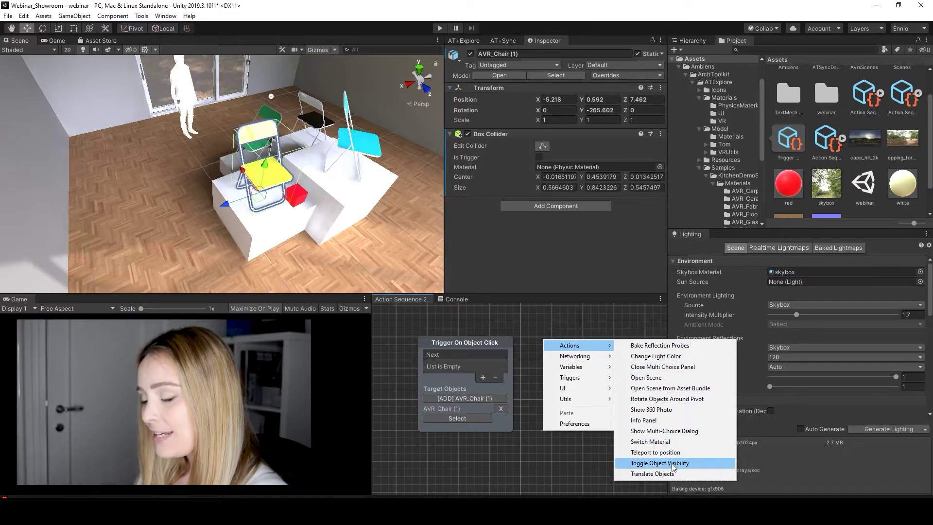
click(656, 463)
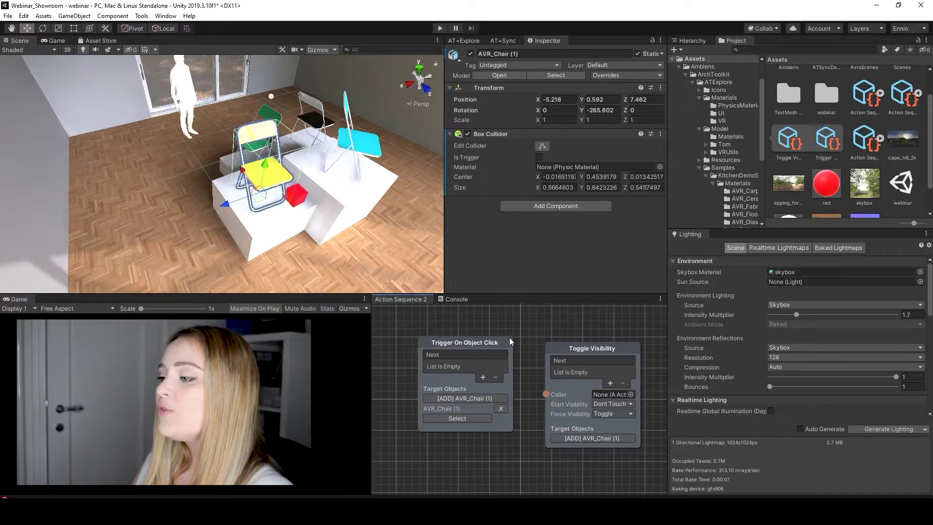
drag(496, 344, 462, 351)
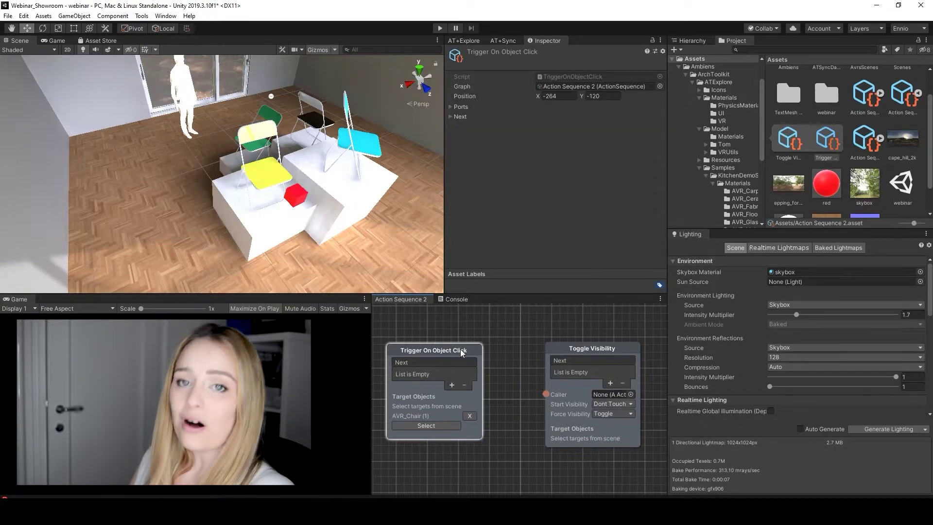
click(450, 385)
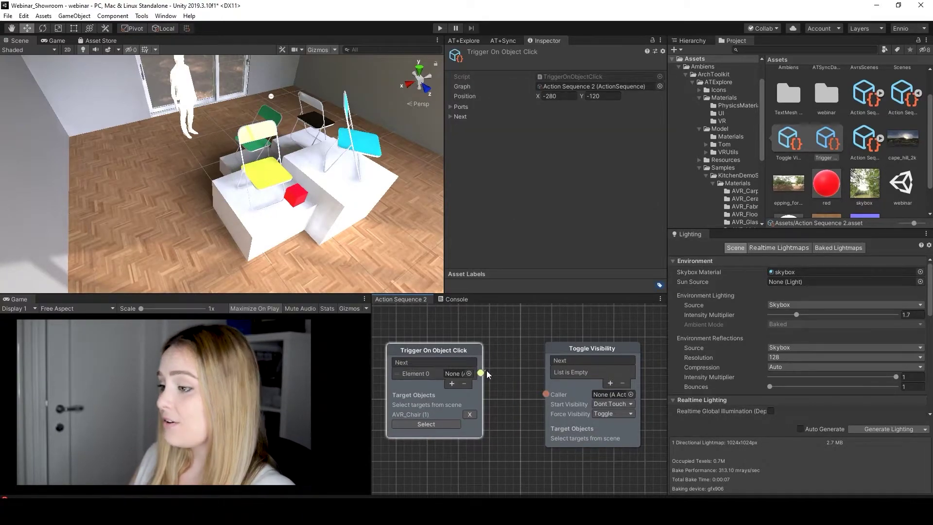
drag(517, 391, 547, 395)
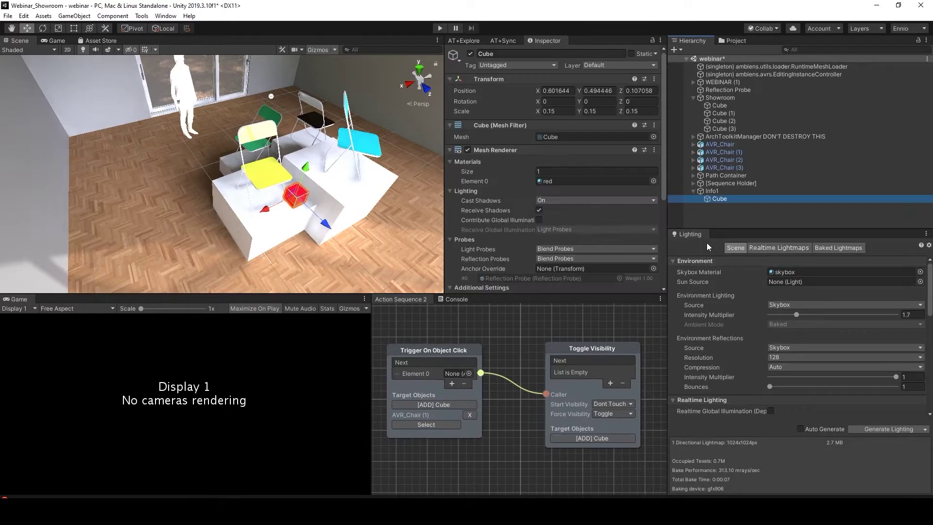
Make the red Cube the target of the Toggle Visibility node and set Start Visibility to All Disabled
drag(715, 196, 599, 435)
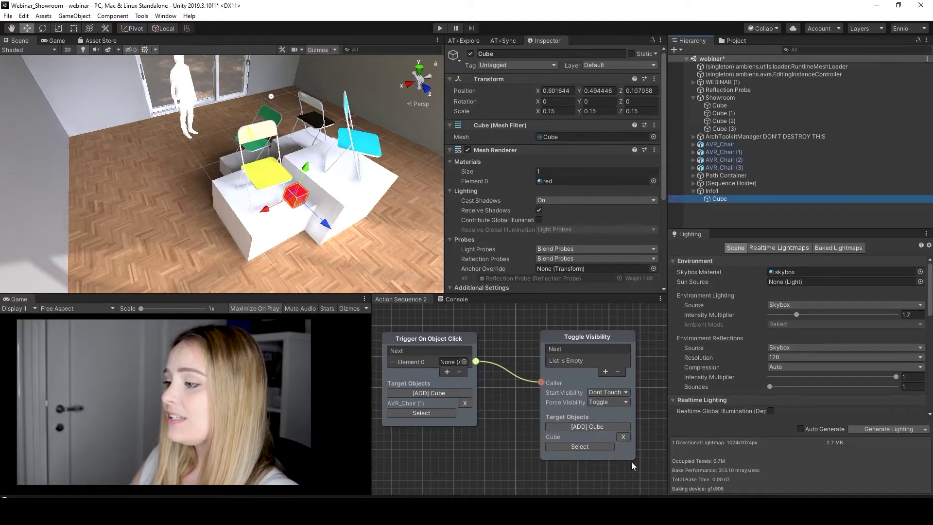
middle_drag(582, 477, 531, 461)
click(574, 377)
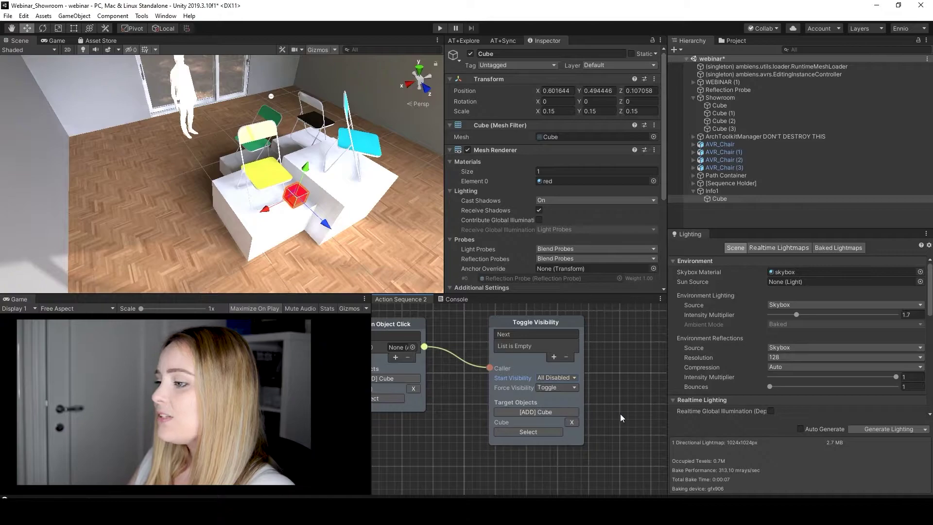
click(636, 410)
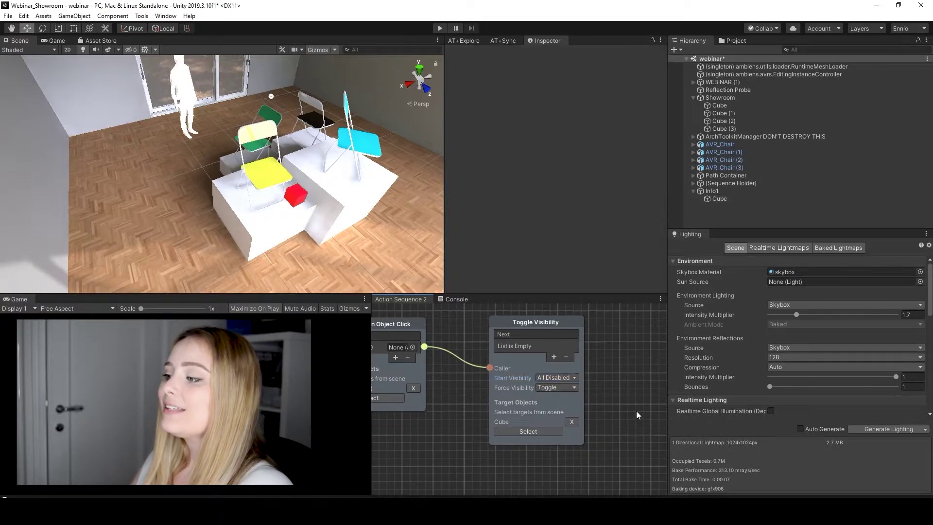
Run the scene in play mode, walk around the display stands and test toggling the red cube through the yellow chair
click(439, 29)
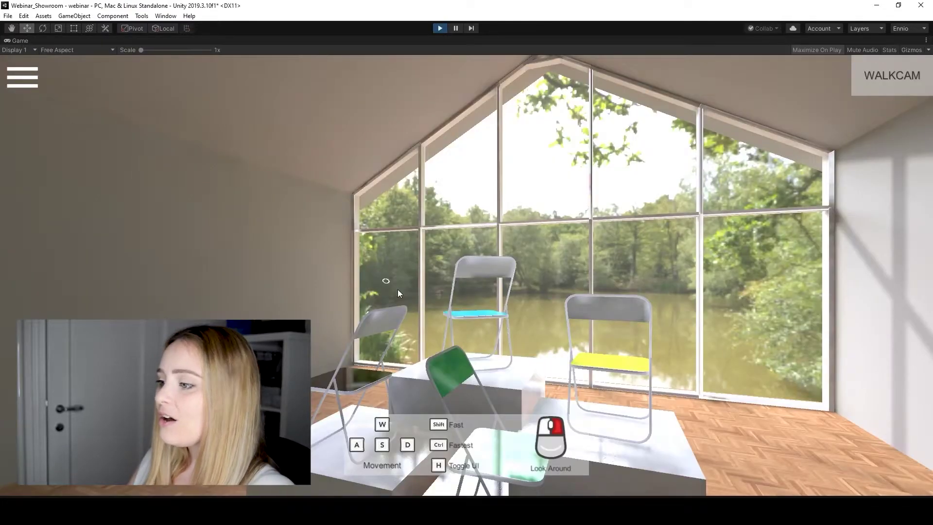
key(d)
key(s)
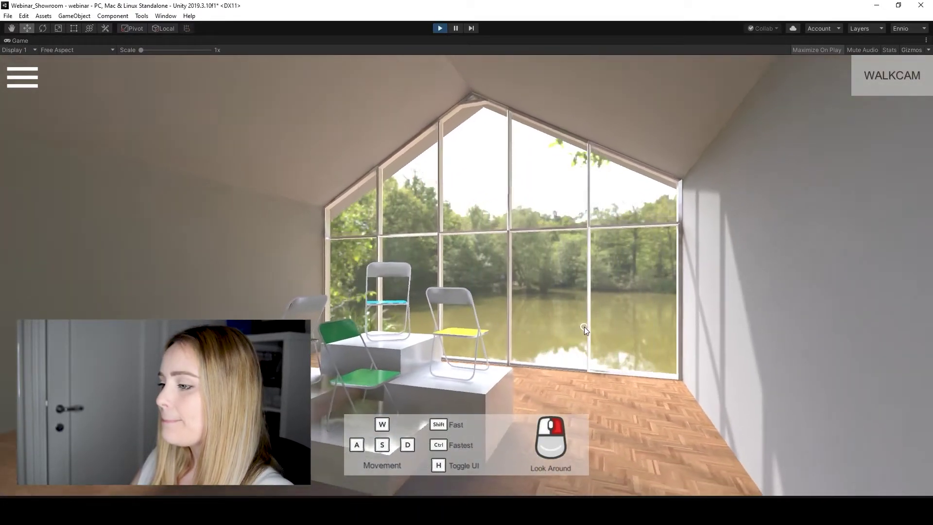
key(w)
key(s)
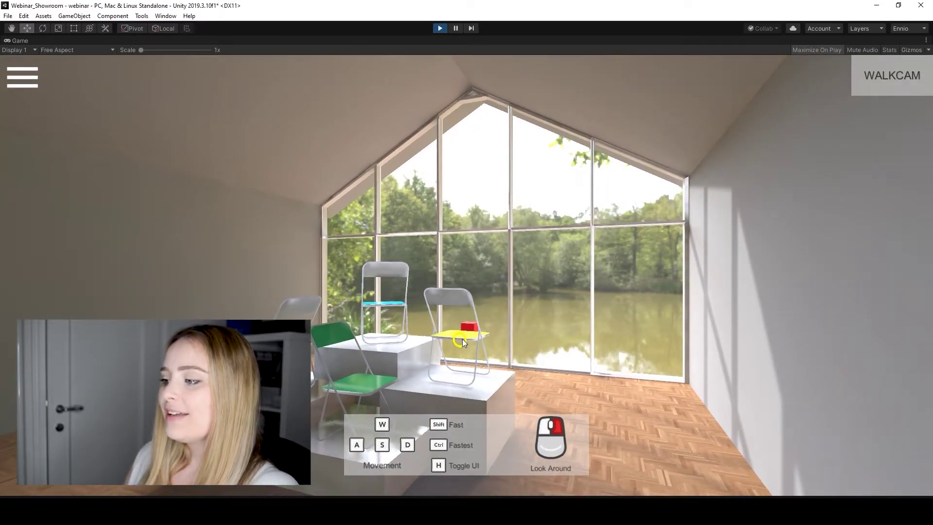
key(d)
right_drag(528, 342, 189, 301)
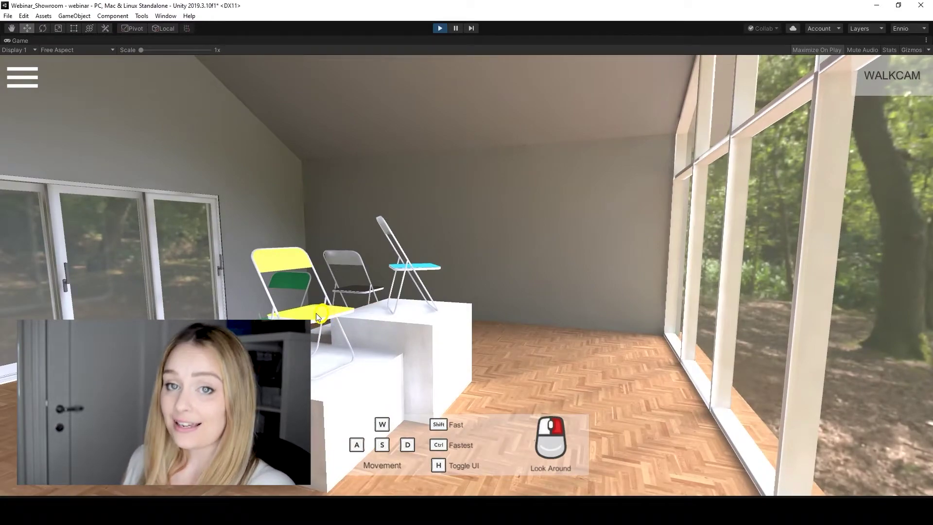
key(a)
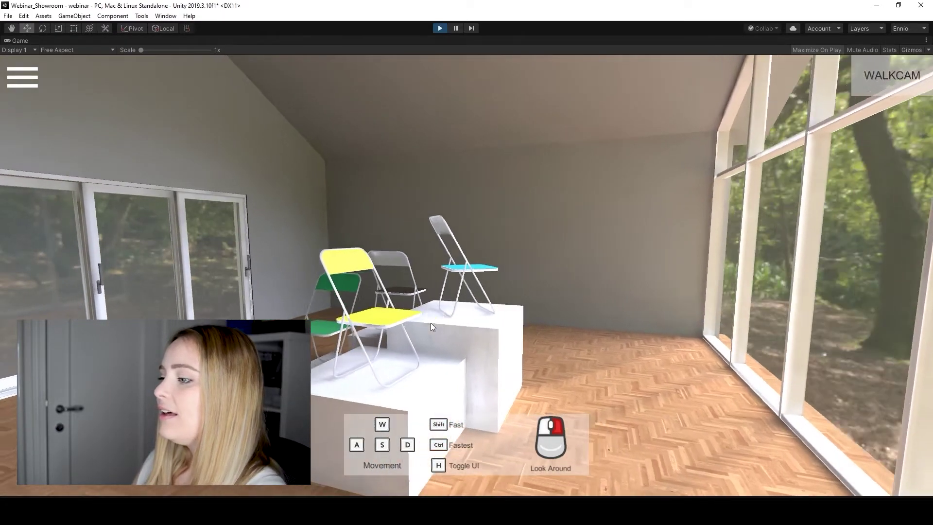
key(a)
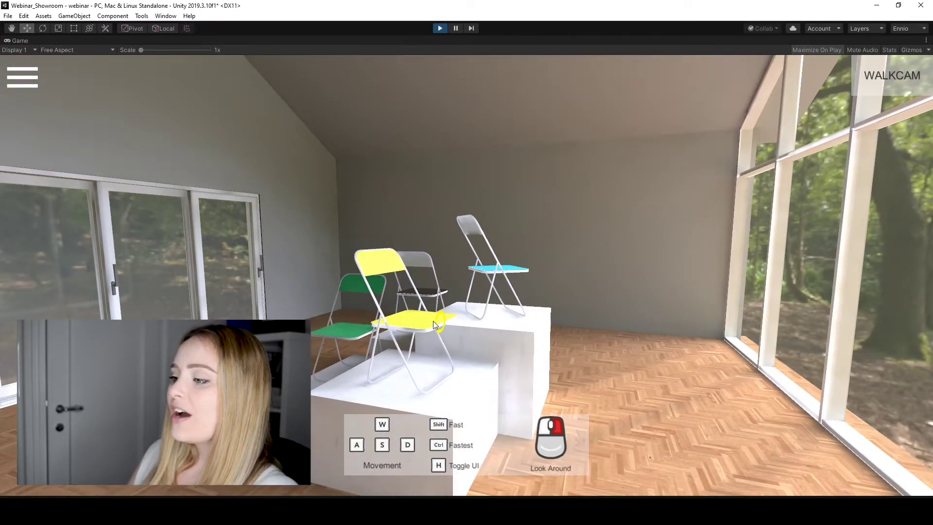
click(433, 321)
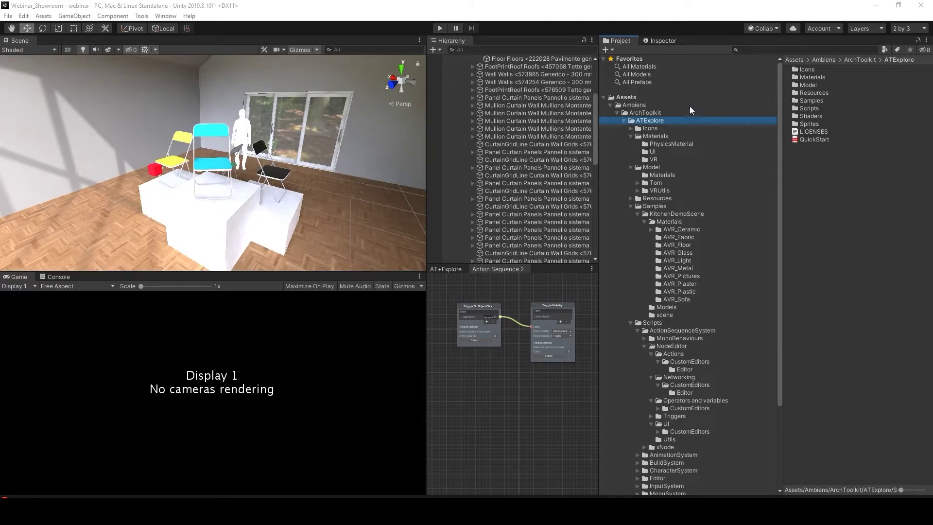
Duplicate the DebugLog script in ATExplore's NodeEditor Utils scripts folder and name the copy OpenURL
click(686, 99)
click(689, 106)
click(696, 113)
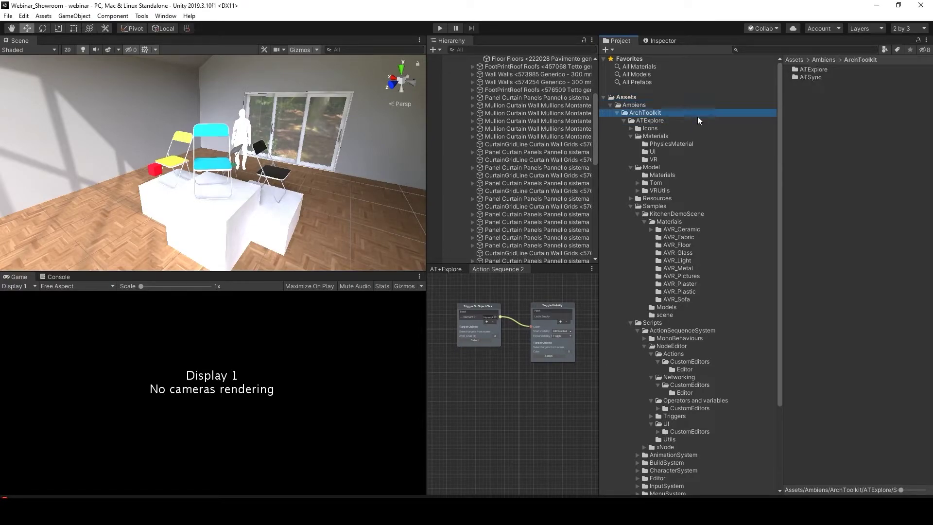
click(700, 121)
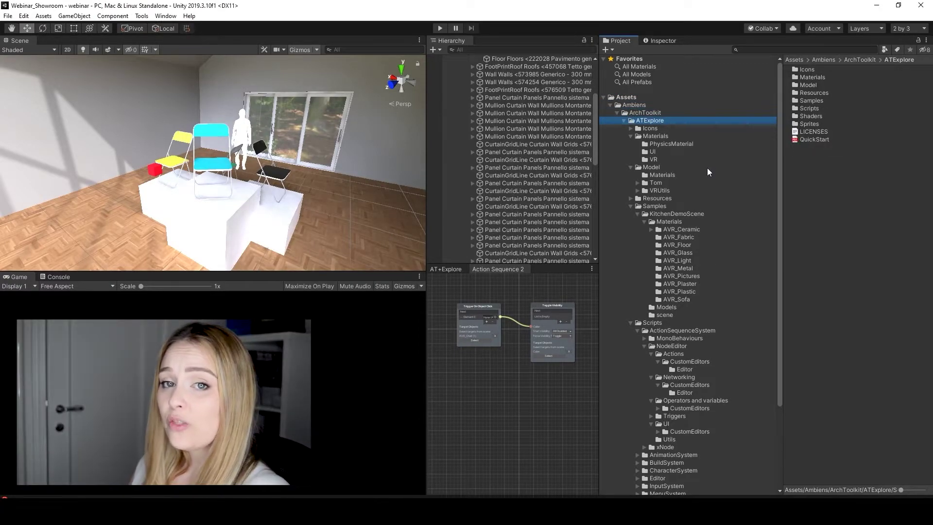
click(687, 323)
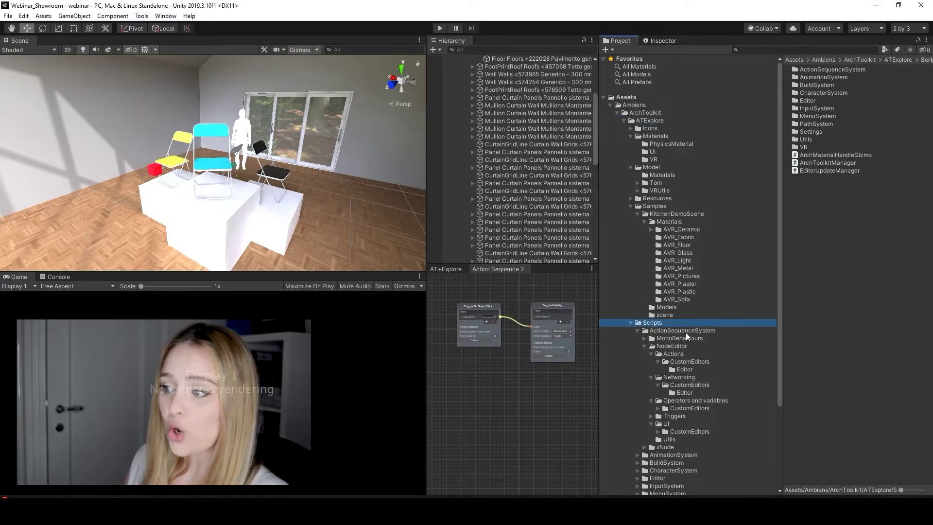
click(680, 449)
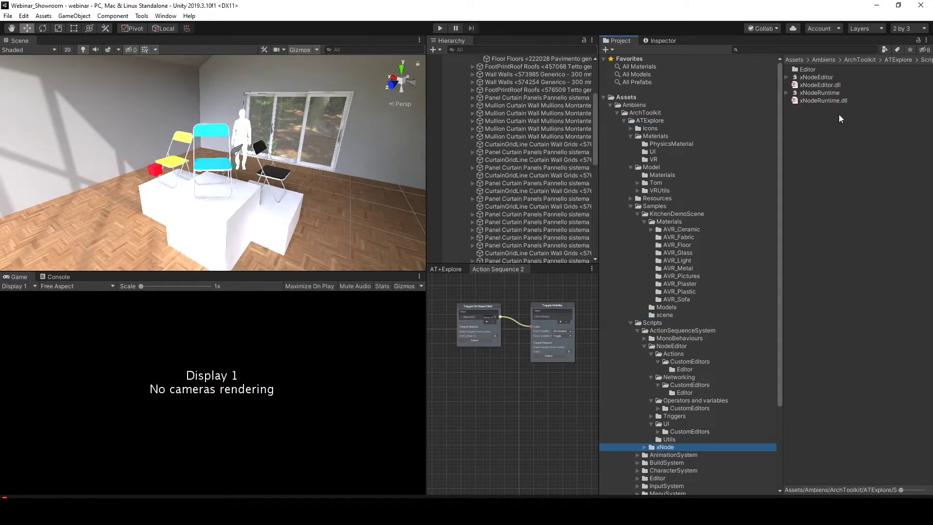
click(669, 440)
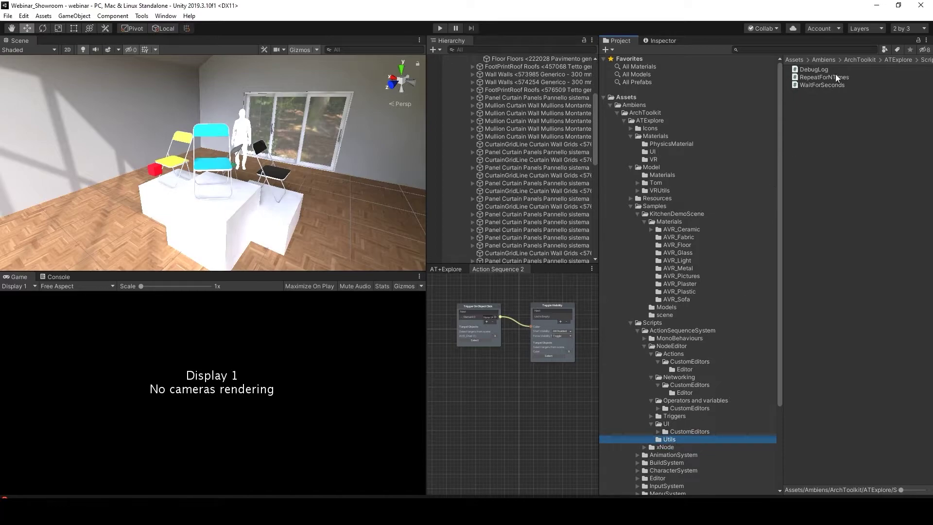
click(848, 72)
key(ctrl+d)
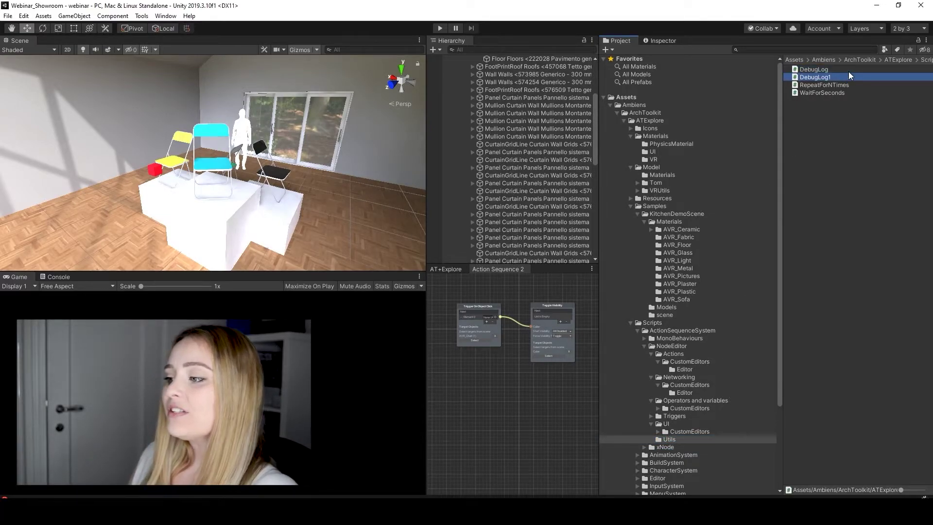
click(826, 76)
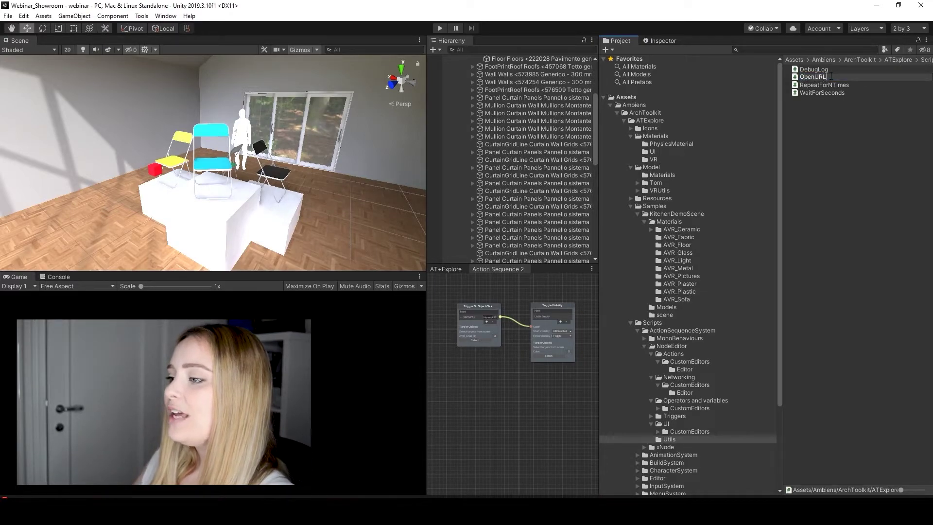
Open the OpenURL script in Visual Studio and rename its DebugLog class to OpenURL
double_click(830, 77)
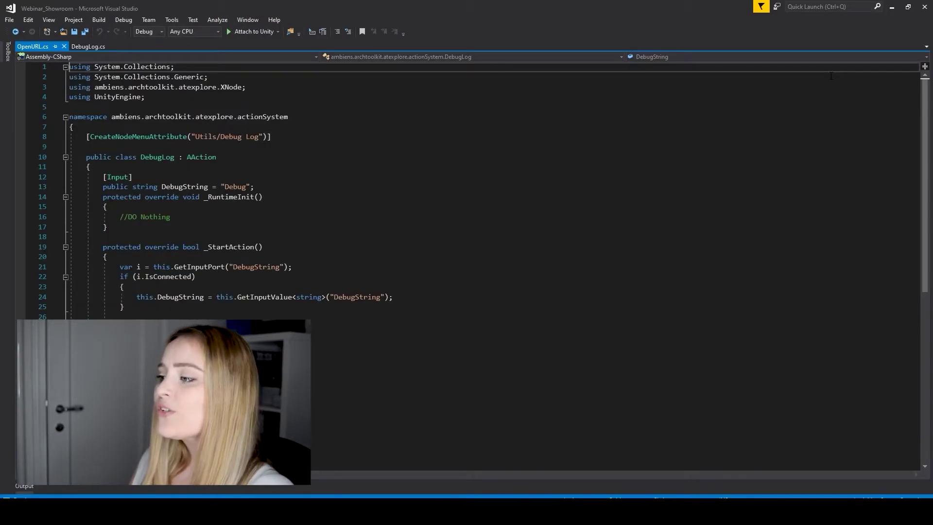
drag(141, 156, 161, 157)
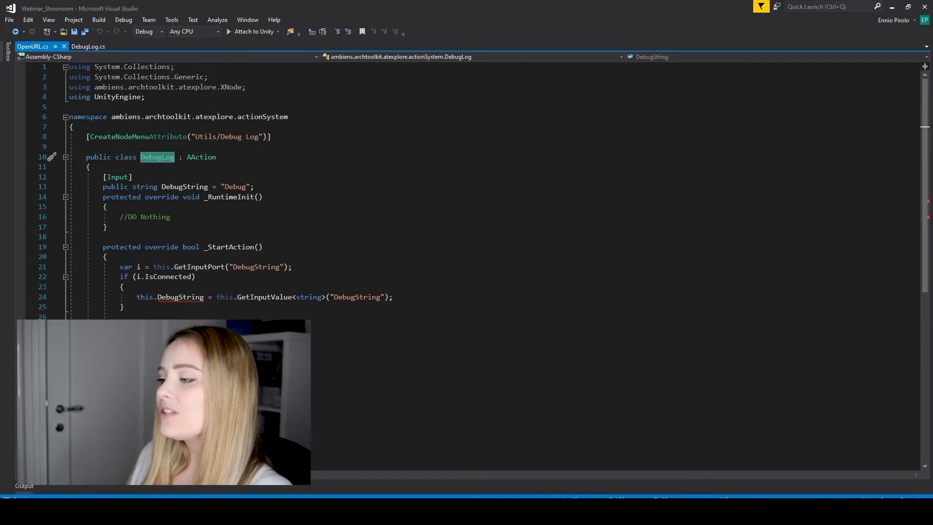
text(Op)
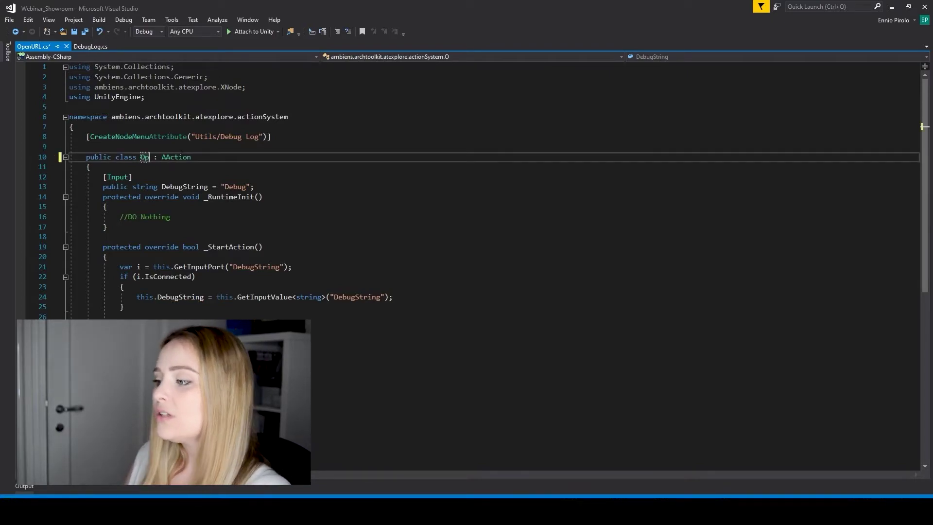
text(enURL)
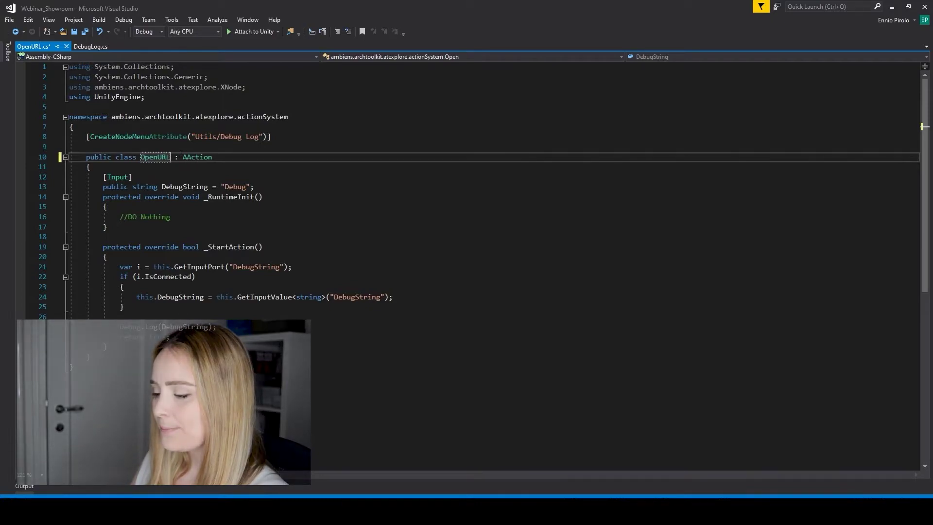
click(233, 150)
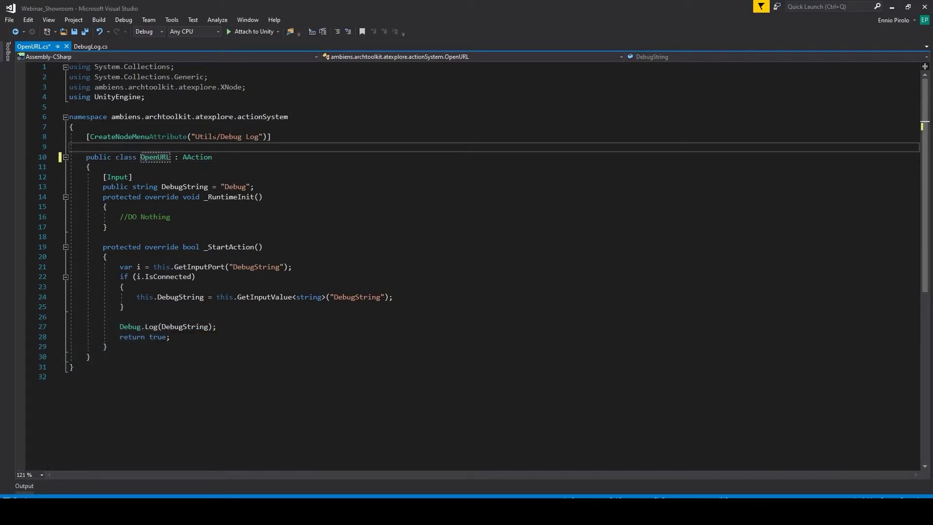
Change the script's CreateNodeMenuAttribute path to "Utils/Open URL" and check the entry in Unity's action sequence node list
drag(107, 136, 116, 137)
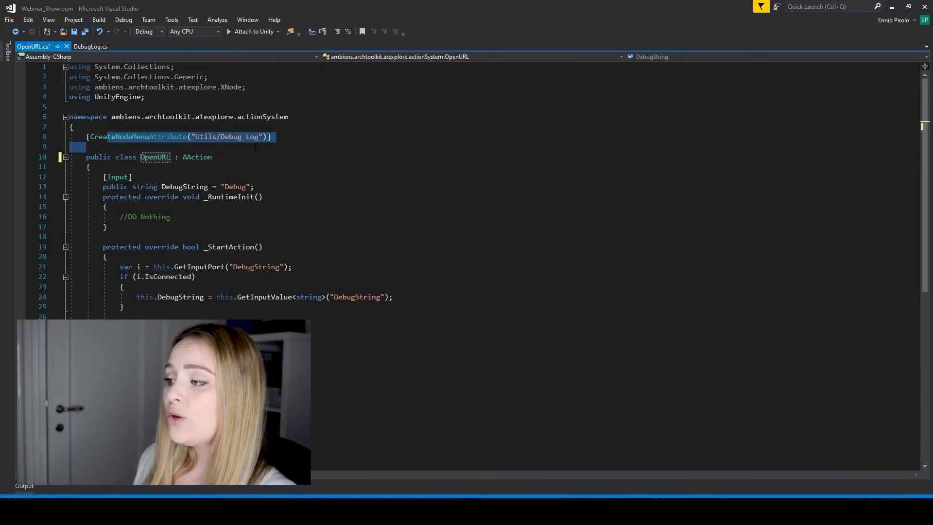
key(alt+Tab)
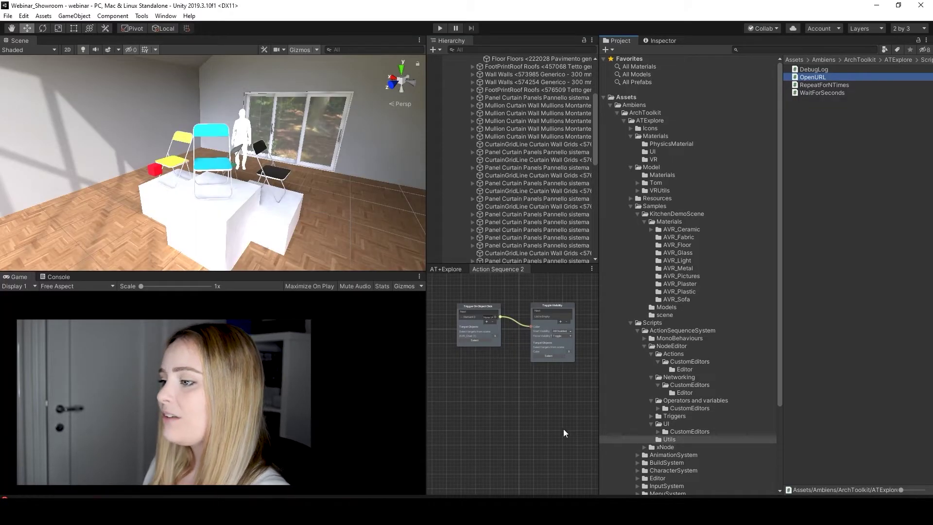
key(alt+Tab)
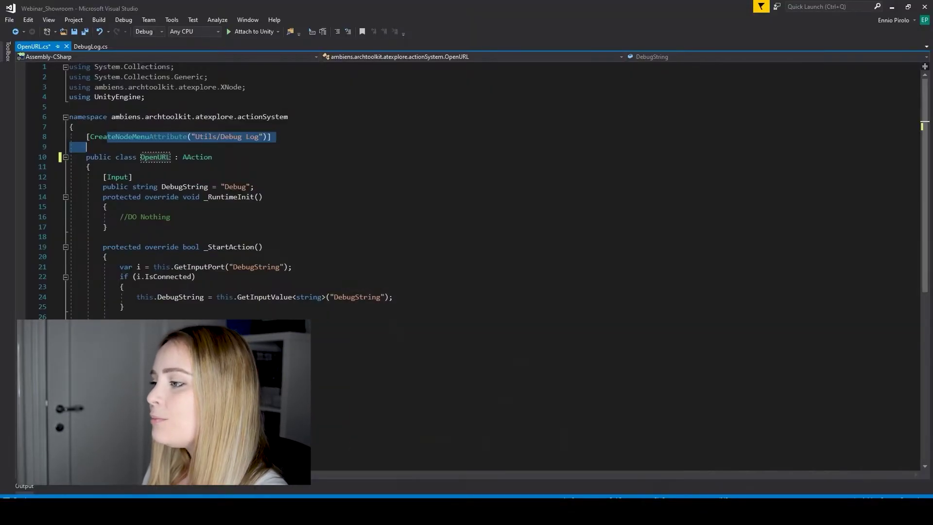
click(230, 140)
drag(221, 136, 258, 137)
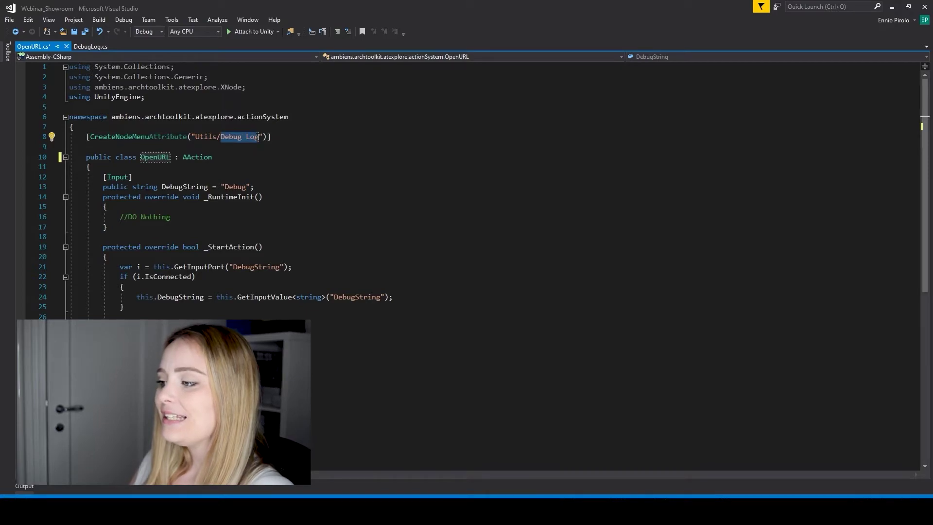
text(Open)
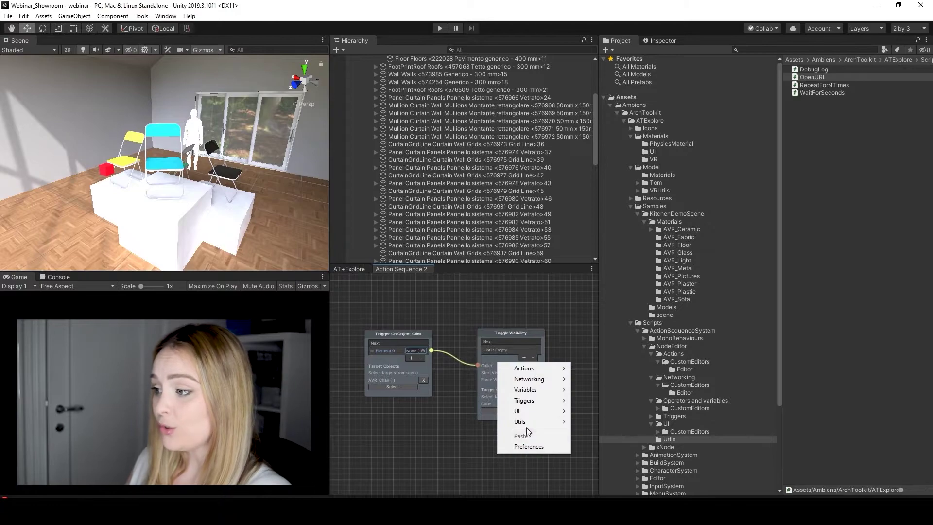
mouse_move(527, 423)
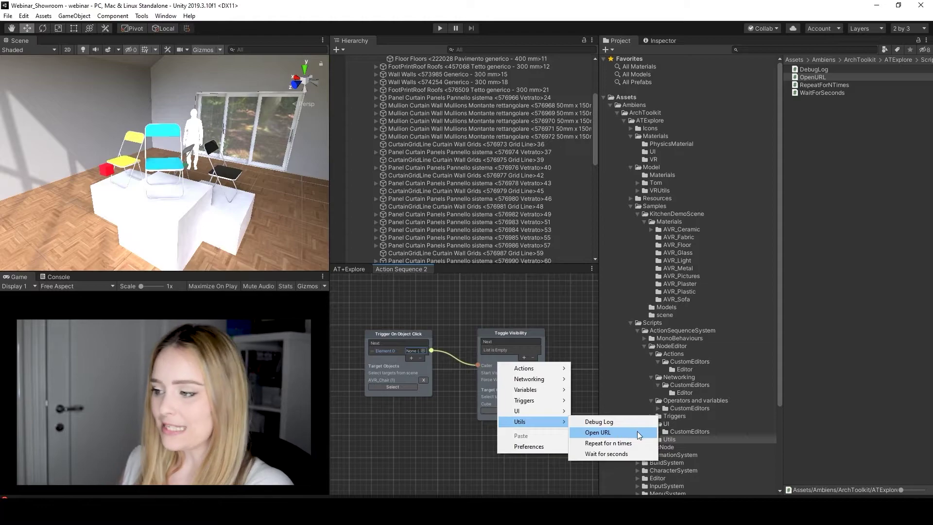
click(476, 460)
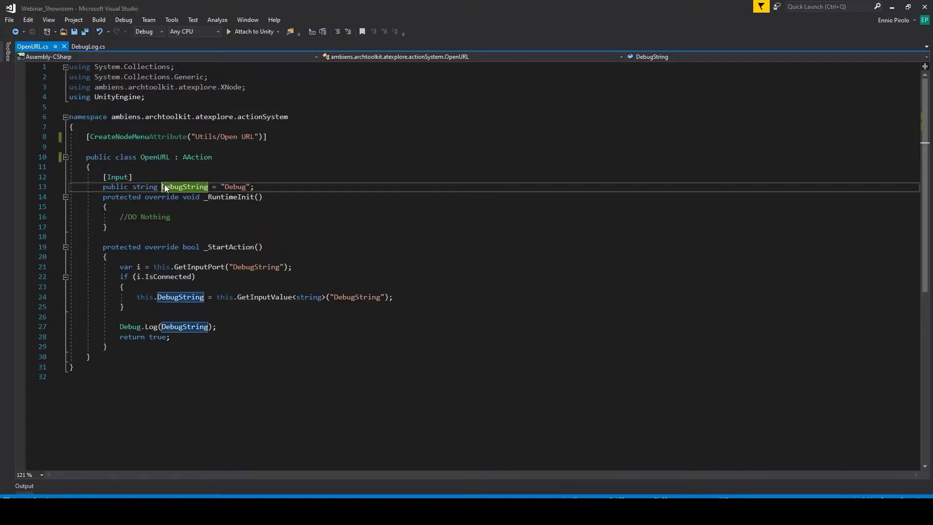
Rename the DebugString field to url in OpenURL.cs, update every reference including the GetInputPort and GetInputValue strings, and save
drag(161, 187, 208, 187)
text(url)
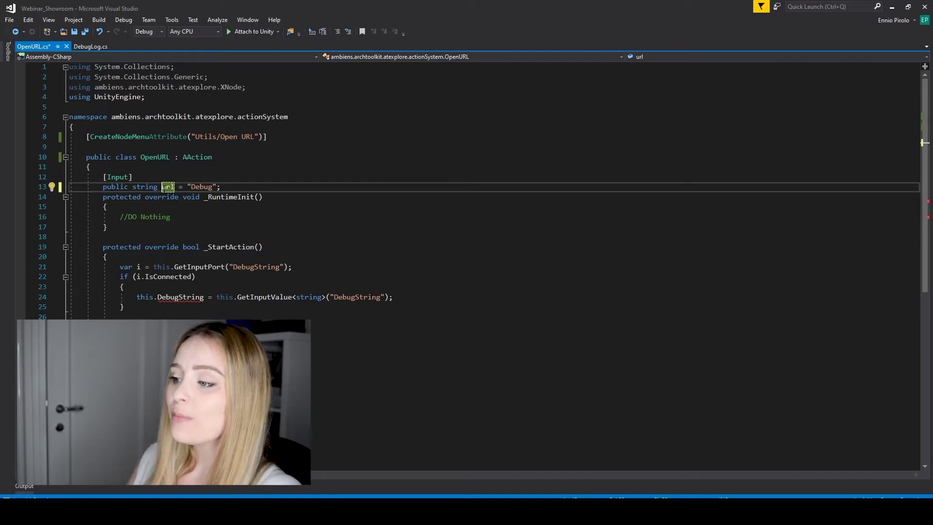
double_click(179, 296)
text(url)
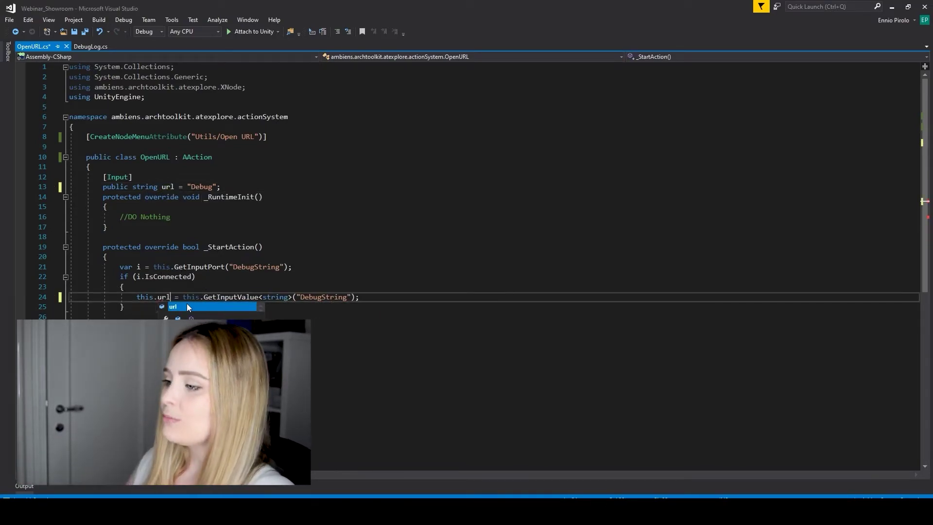
click(187, 347)
double_click(187, 327)
text(u)
double_click(256, 266)
text(url)
double_click(324, 297)
text(url)
key(ctrl+s)
Add a call with this.url as its argument below the if block in the _StartAction method
key(alt+Tab)
drag(351, 106, 179, 102)
key(alt+Tab)
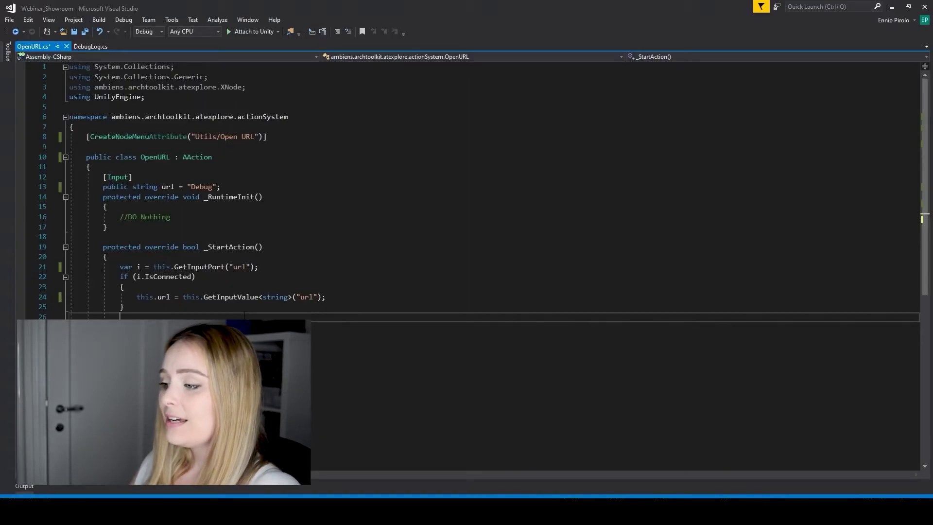
text(()
drag(136, 296, 170, 297)
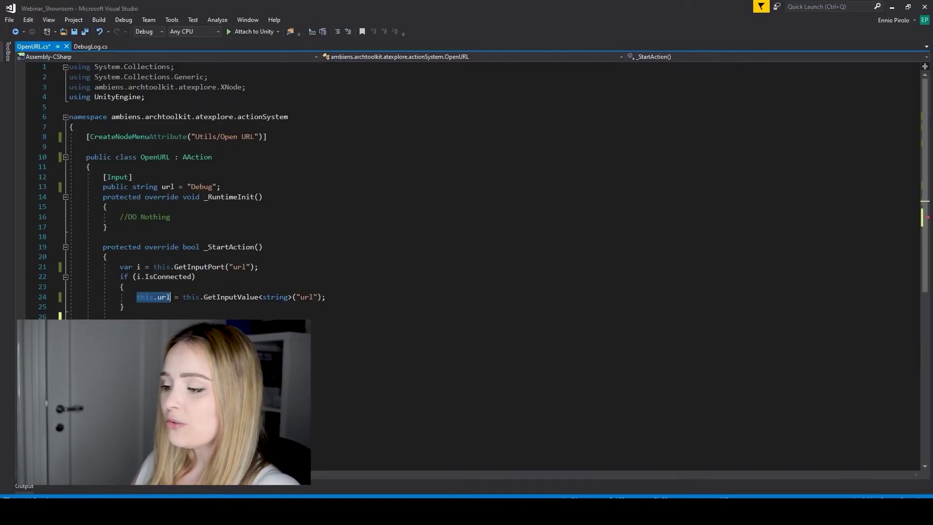
click(205, 327)
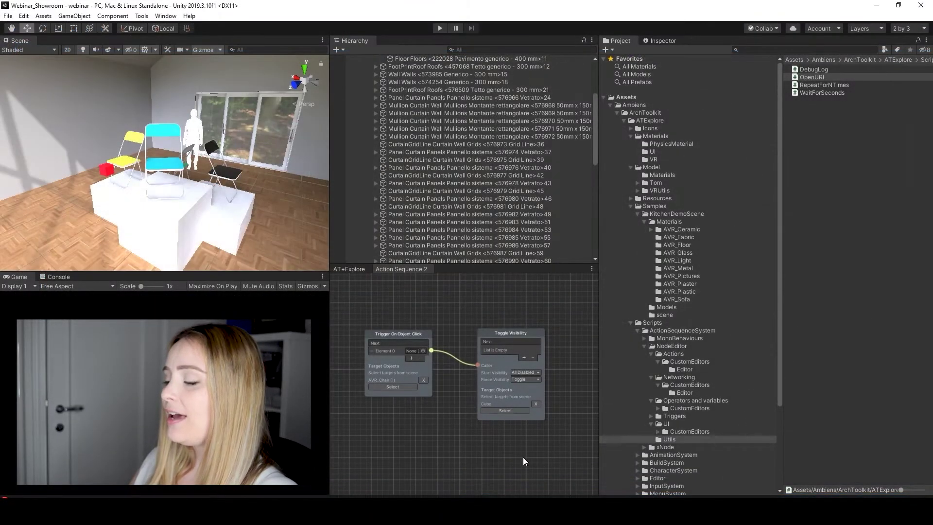
Add an Open URL node to Action Sequence 2 in Unity and place it below the Toggle Visibility node
right_click(512, 450)
mouse_move(552, 419)
click(607, 429)
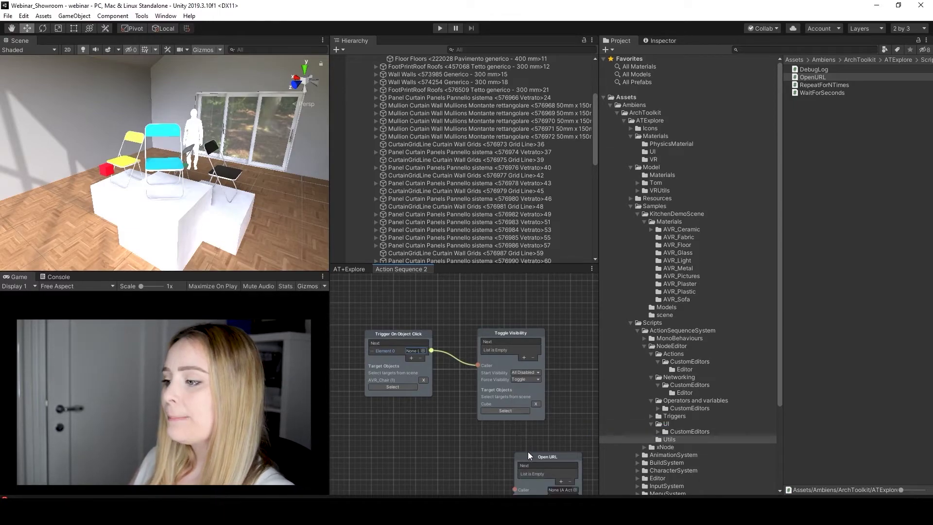
drag(527, 451, 486, 442)
scroll(488, 441, down, 3)
middle_drag(563, 425, 535, 353)
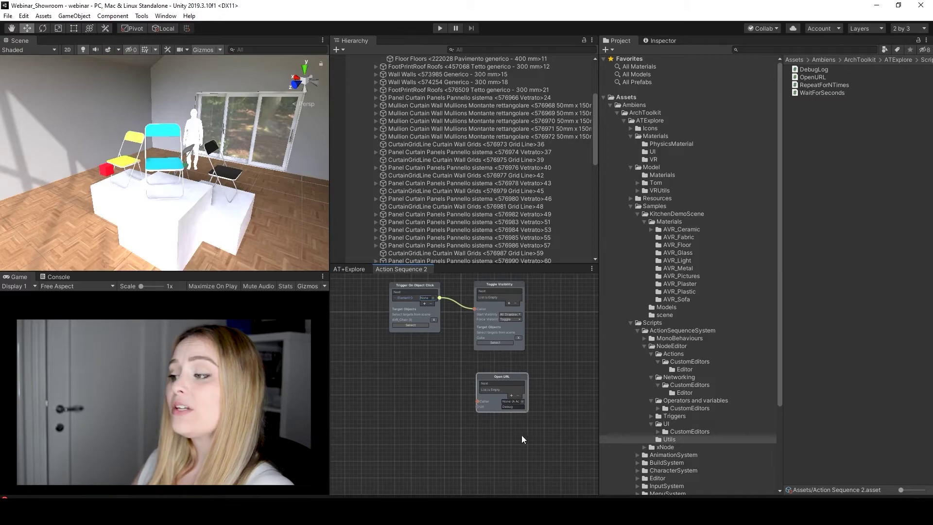
scroll(517, 424, up, 3)
click(515, 393)
key(ctrl+v)
scroll(508, 415, down, 3)
Add a Trigger On Object Click node beside the Open URL node in Action Sequence 2
right_click(378, 400)
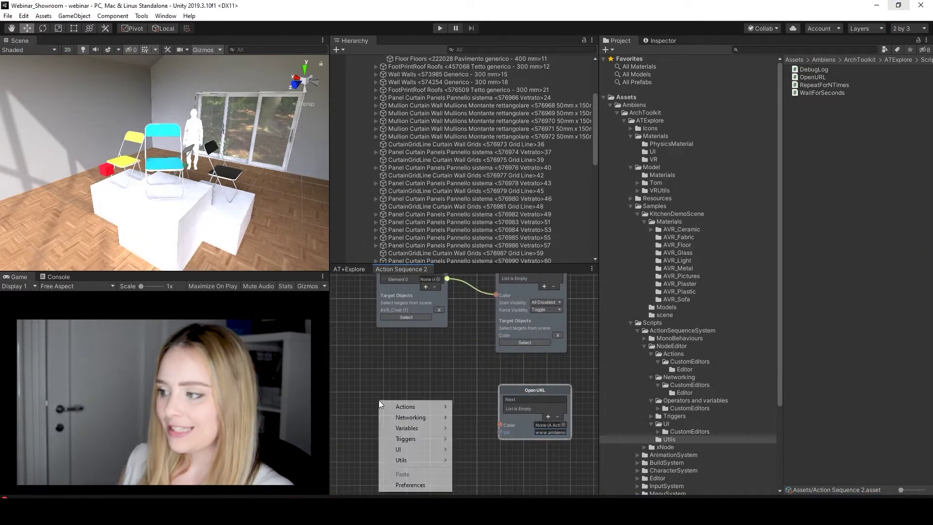
mouse_move(397, 413)
mouse_move(407, 436)
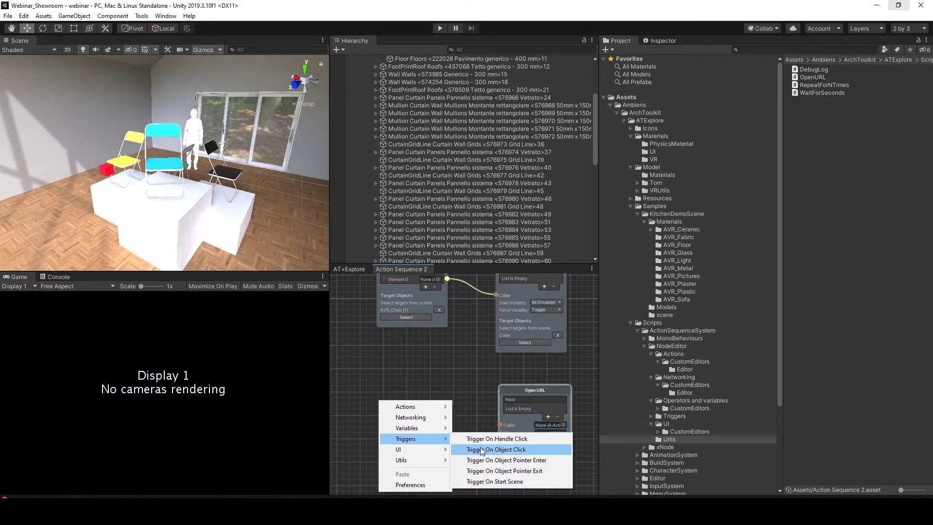
click(506, 447)
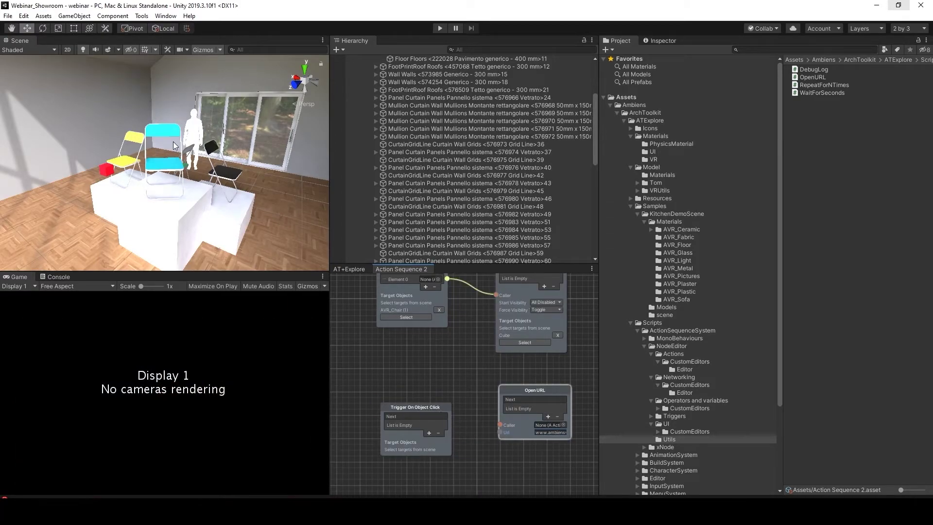
Make the red Cube the target of the new trigger node and link its output to the Open URL node's Caller
click(105, 171)
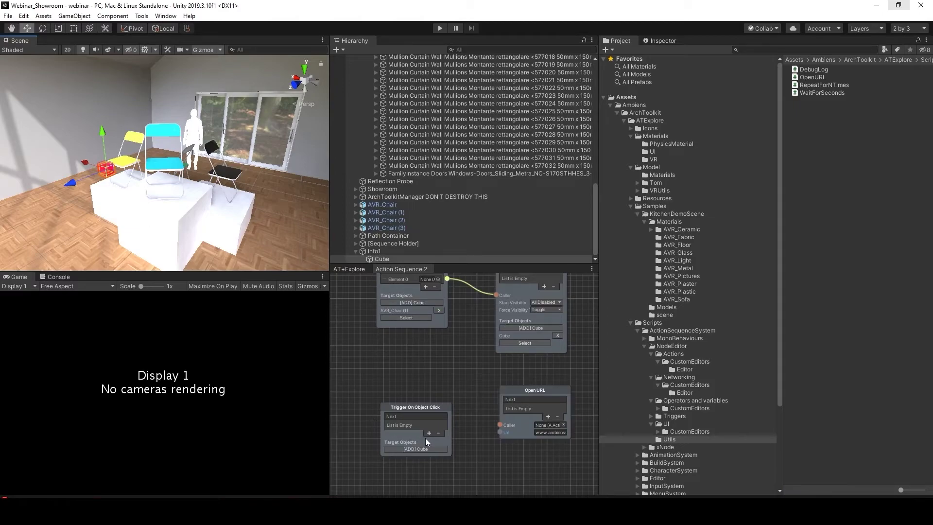
click(424, 447)
click(429, 433)
drag(450, 424, 500, 424)
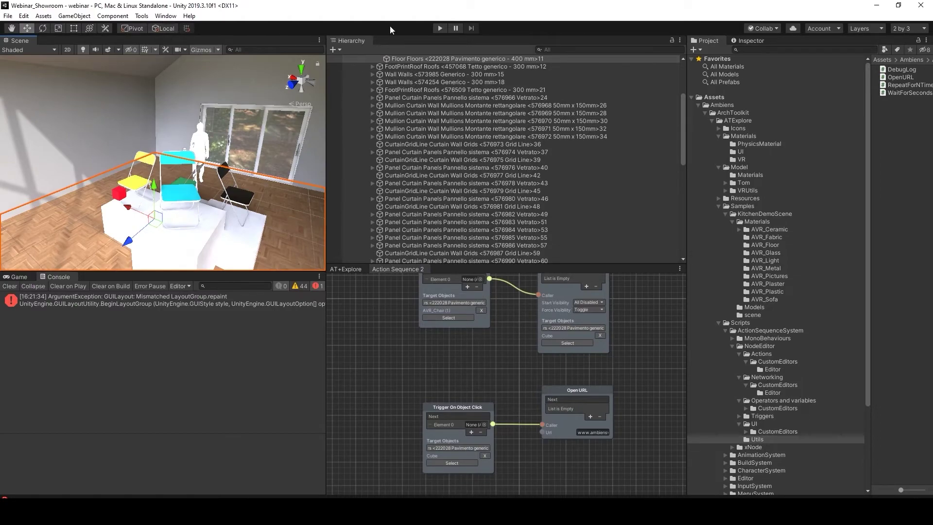
Play the scene, walk to the chairs, show the red cube through its chair, test the cube's web link, and return to Unity
click(443, 29)
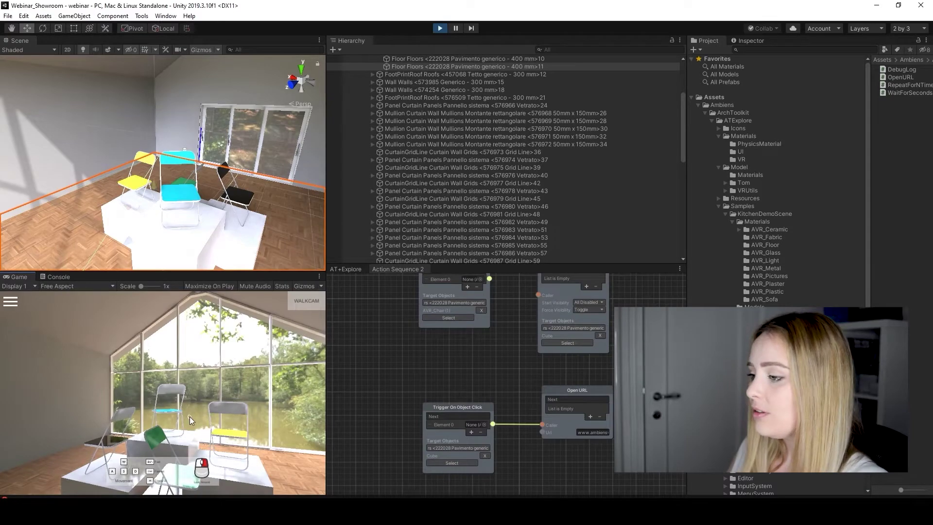
key(w)
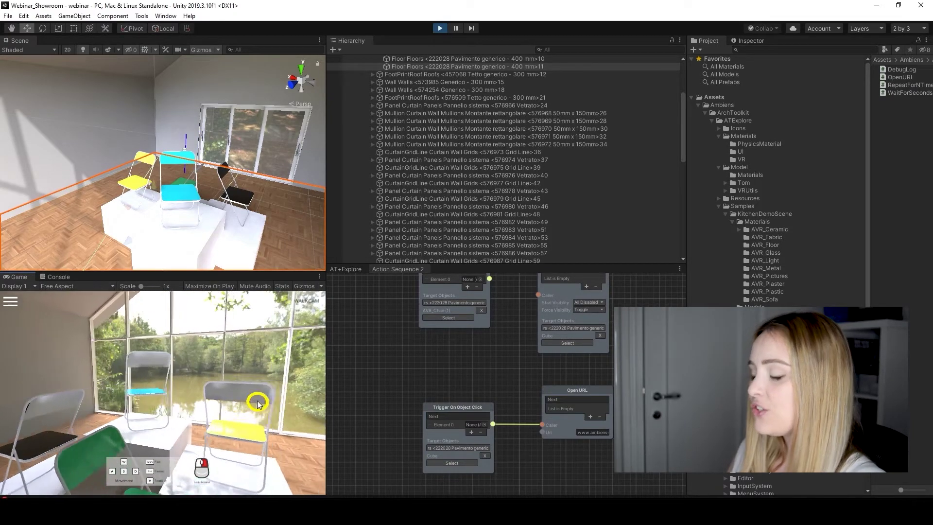
right_drag(231, 389, 107, 403)
key(d)
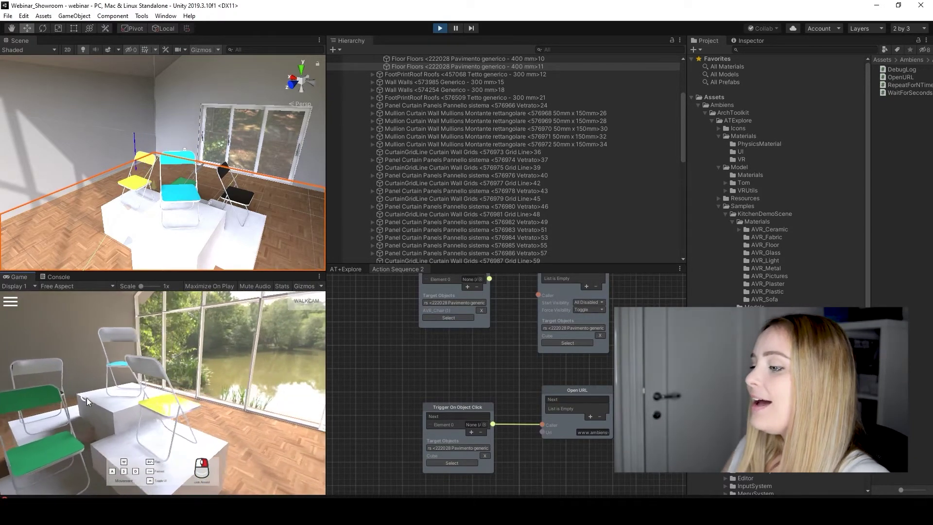
click(97, 404)
key(w)
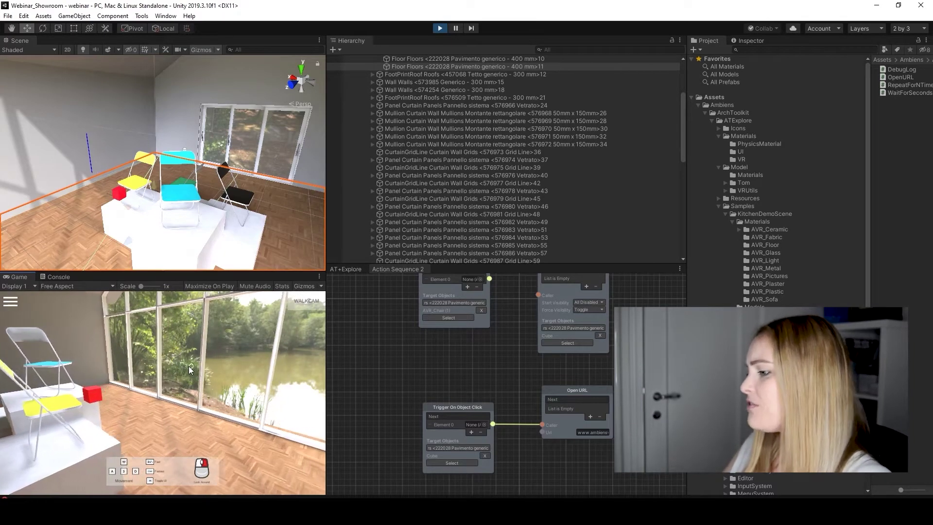
right_drag(2, 432, 162, 357)
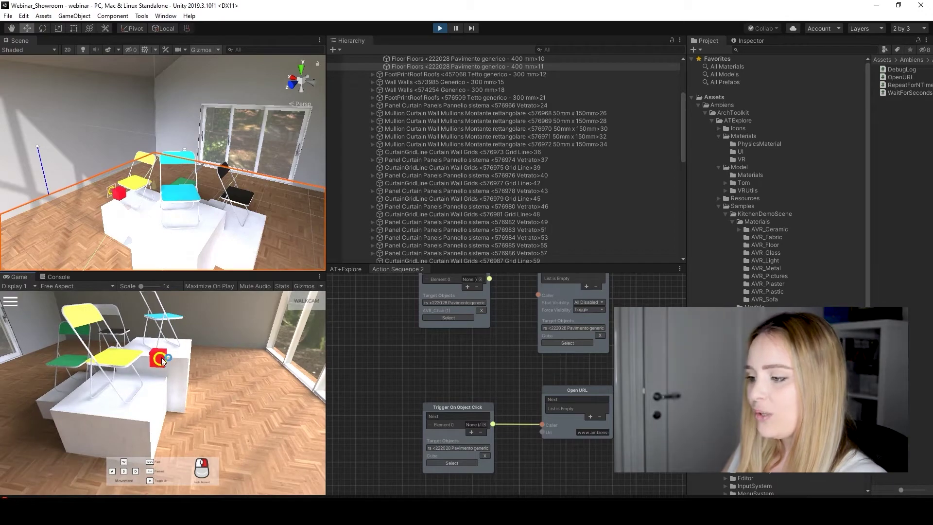
click(162, 361)
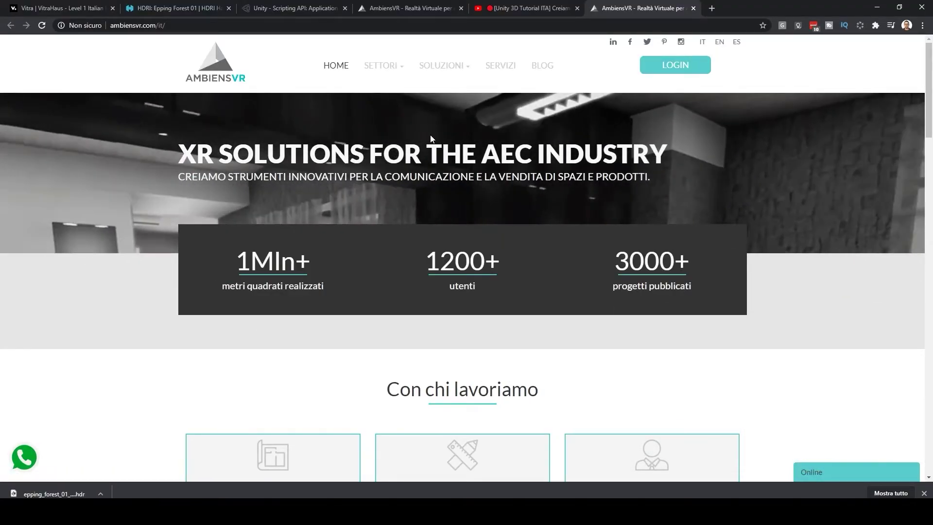
click(875, 9)
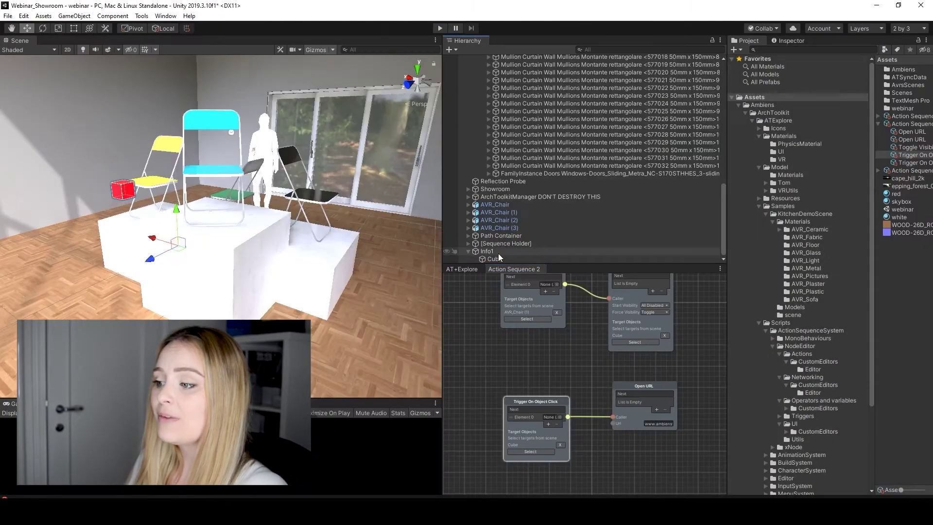
Add a 3D TextMeshPro text object as a child of Info1
click(497, 251)
right_click(497, 252)
mouse_move(575, 420)
key(Escape)
right_click(562, 251)
mouse_move(592, 352)
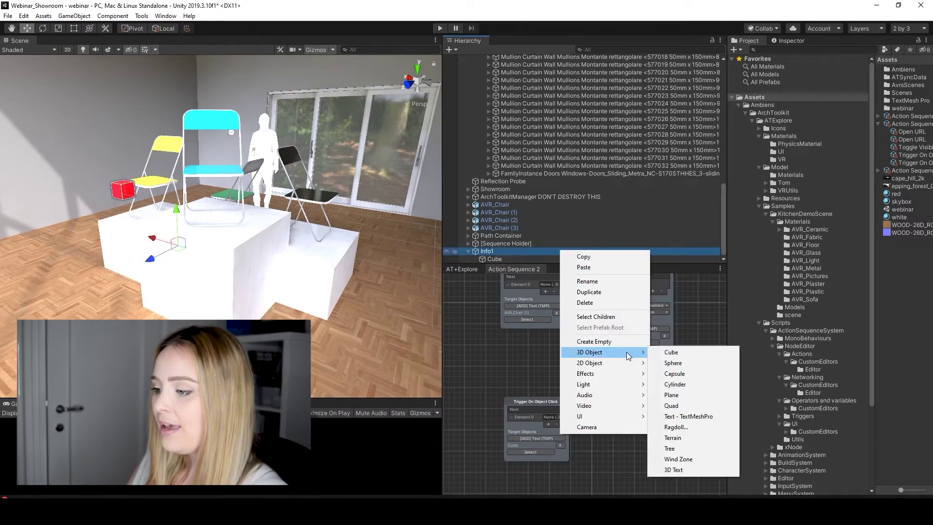
click(708, 394)
scroll(421, 188, down, 3)
Set the new text object's font size to 2
click(788, 40)
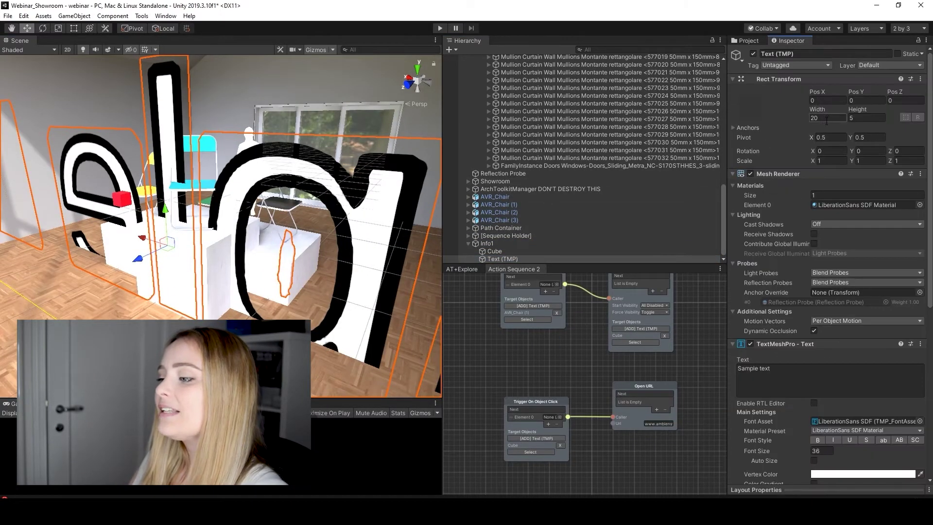
scroll(830, 188, down, 4)
click(821, 276)
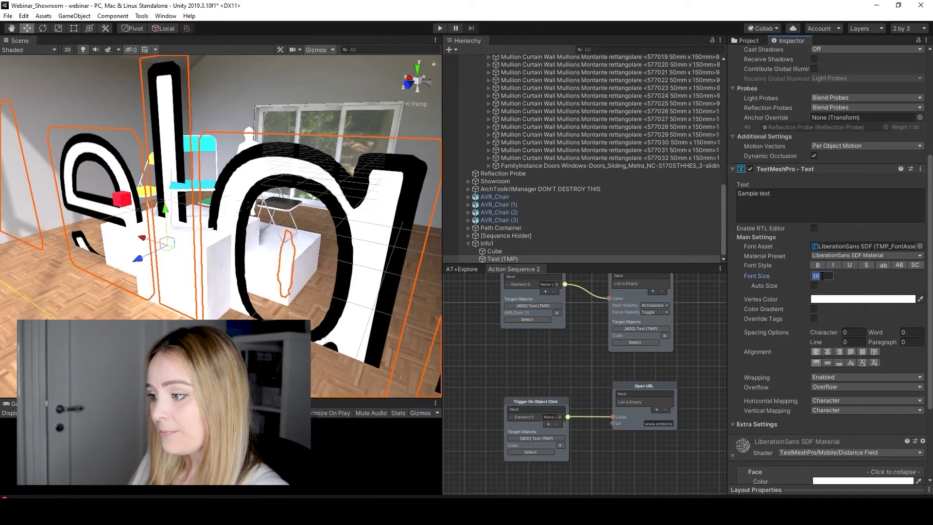
text(2)
key(Return)
Set the transform handle to Center and move the text object down among the chairs
scroll(210, 109, down, 10)
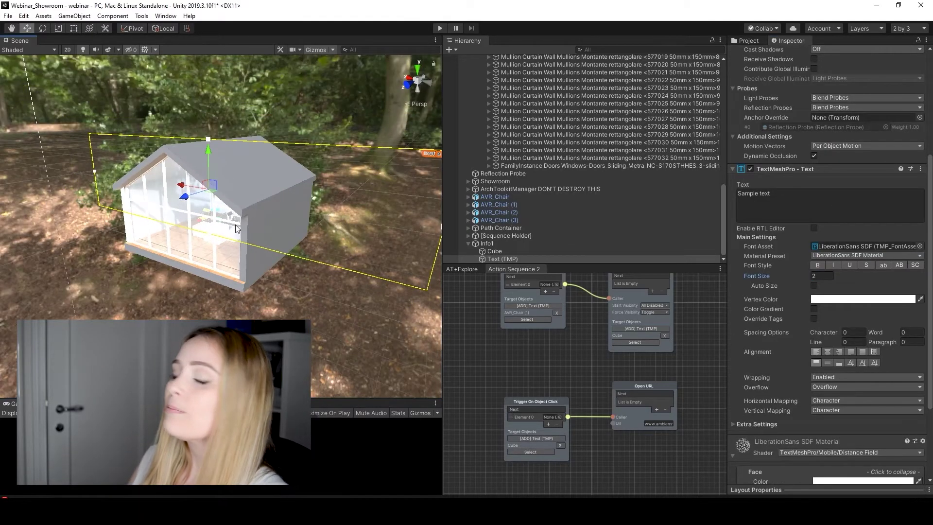
alt+drag(311, 219, 343, 286)
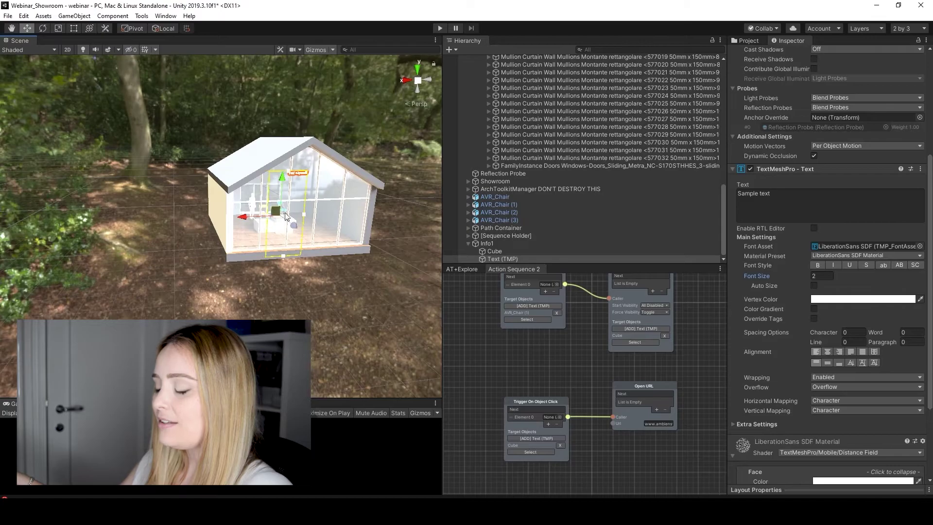
scroll(276, 173, up, 12)
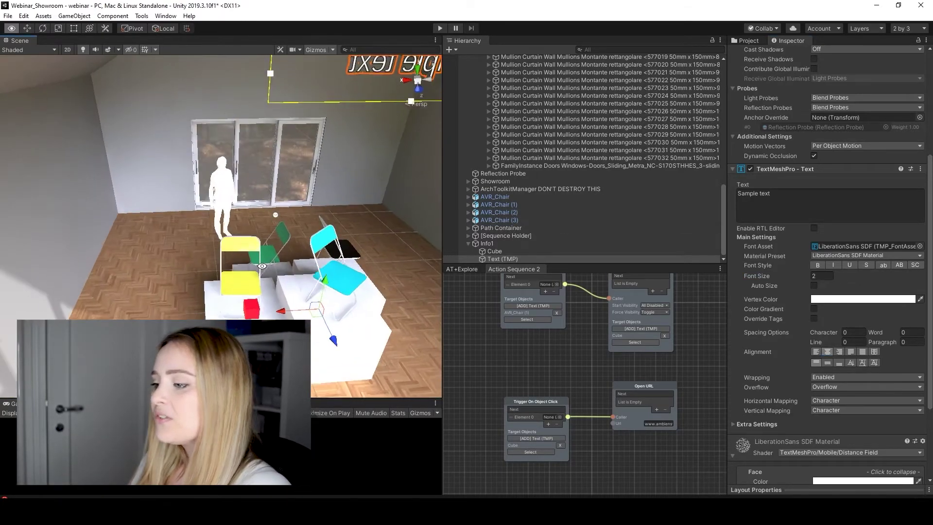
alt+drag(275, 229, 179, 108)
click(135, 28)
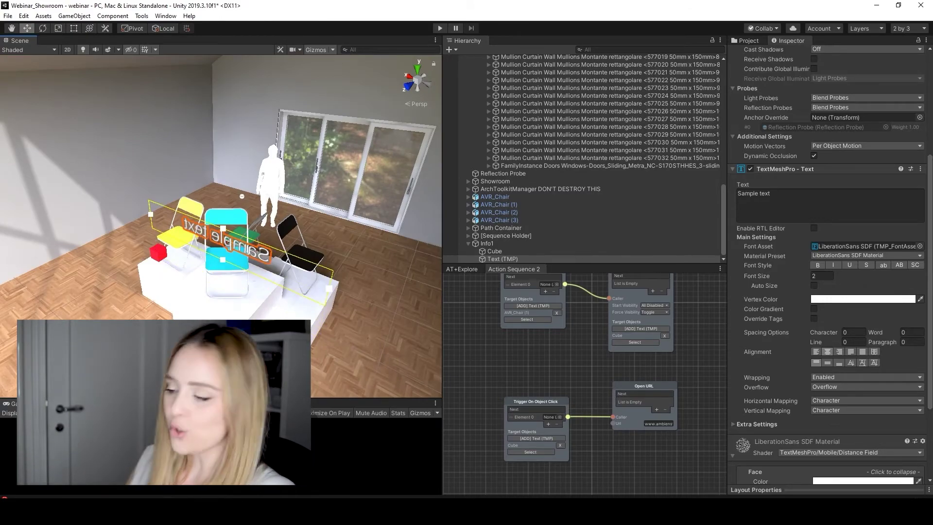
drag(193, 304, 168, 295)
drag(198, 338, 314, 346)
alt+drag(117, 291, 408, 248)
Move the text object along its axes until it sits just above the red cube beside the yellow chair
click(27, 28)
click(315, 323)
click(252, 219)
drag(289, 323, 342, 332)
drag(303, 291, 303, 316)
mouse_move(304, 317)
alt+mouse_down()
mouse_move(418, 311)
mouse_move(354, 277)
mouse_move(291, 331)
alt+mouse_up()
drag(291, 341, 301, 295)
drag(341, 334, 228, 354)
drag(291, 320, 300, 315)
alt+drag(299, 316, 394, 287)
Replace the sample text with AmbiensVR on the first line and Simple Chair on the second
text(AmbiensVR)
key(Return)
text(Simple Chair)
key(Left)
key(Left)
key(Left)
key(Left)
key(Left)
Reduce the label's font size to 1.5 and check it beside the chairs
scroll(767, 339, down, 5)
alt+drag(305, 332, 391, 303)
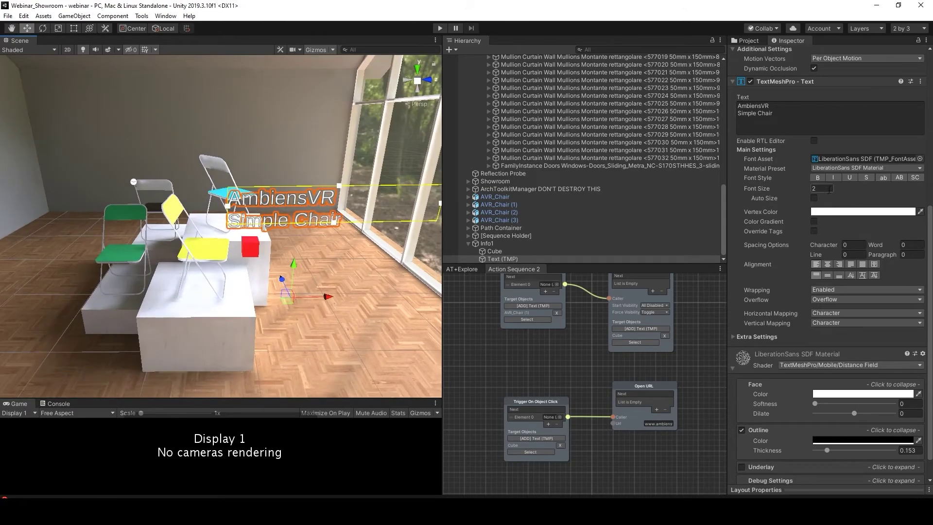
alt+drag(387, 269, 318, 315)
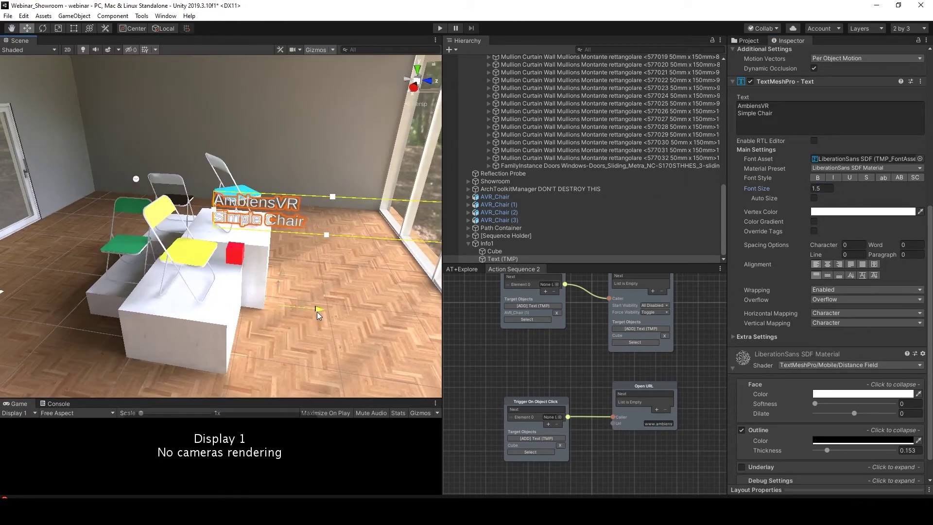
Play the scene maximized, walk up to the chairs, and test the chair trigger that shows the cube and label
key(ctrl+p)
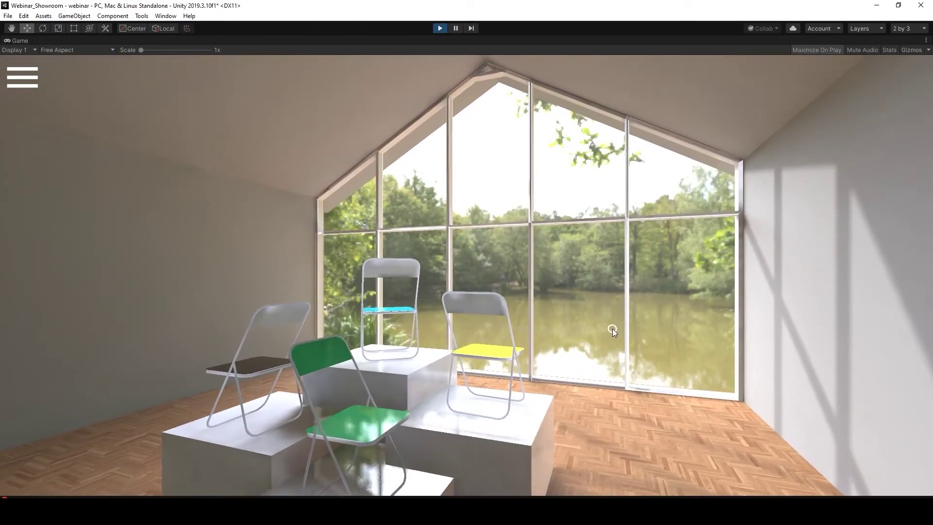
right_drag(610, 327, 341, 486)
key(d)
key(w)
click(406, 349)
key(d)
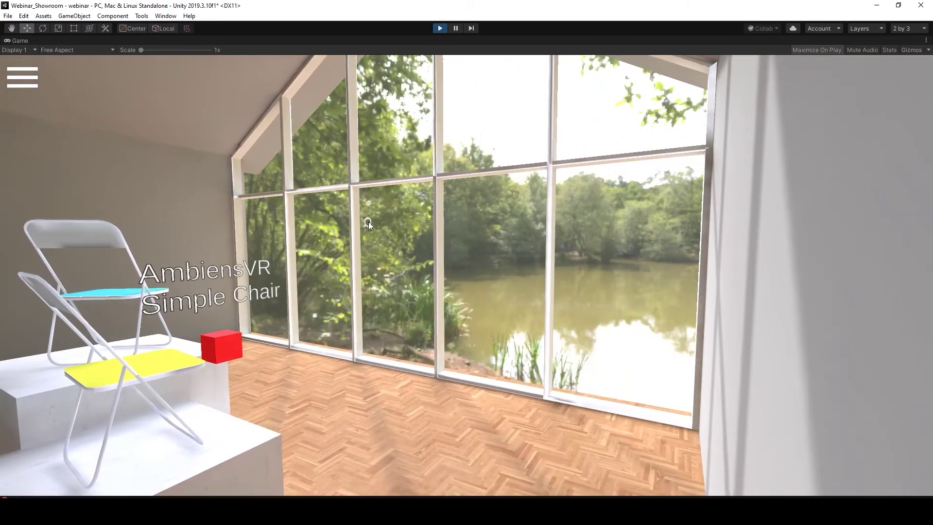
key(d)
key(w)
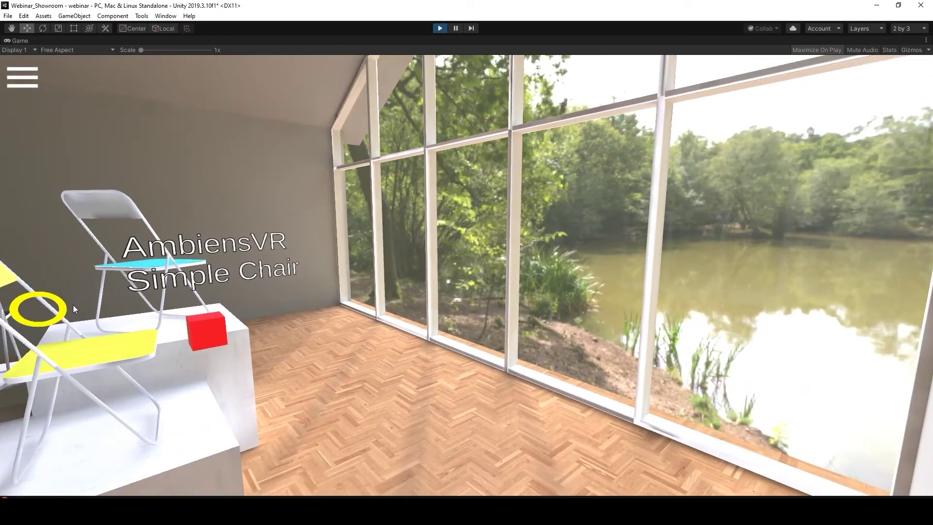
Open the website through the red cube and skim its home page
click(203, 334)
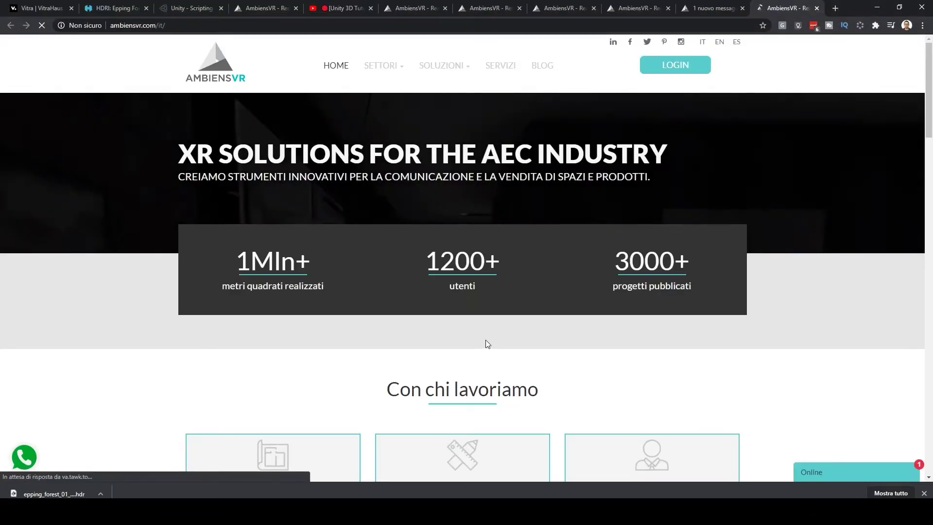
scroll(658, 354, down, 6)
scroll(658, 354, up, 6)
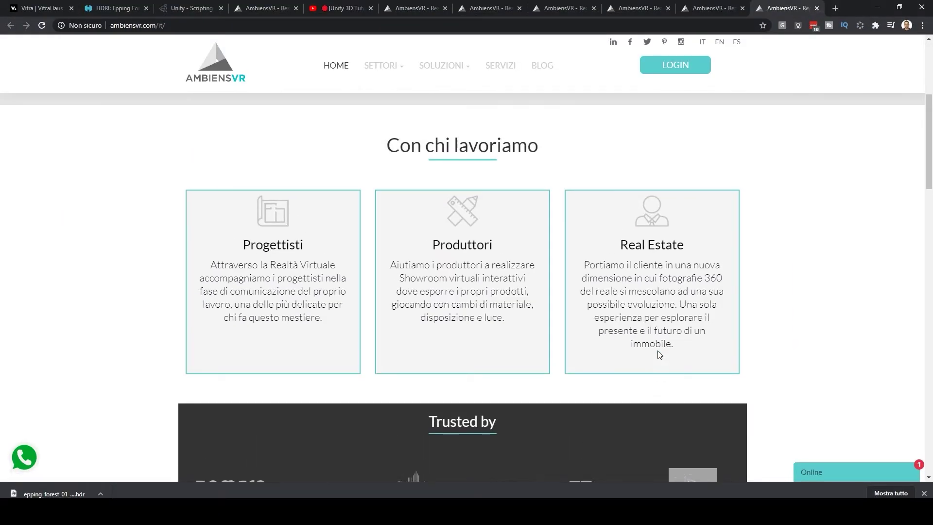